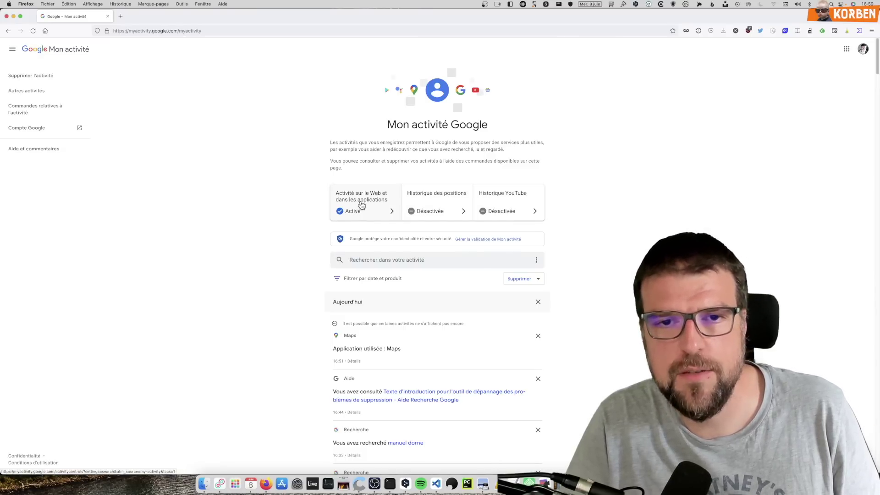
pyautogui.click(492, 201)
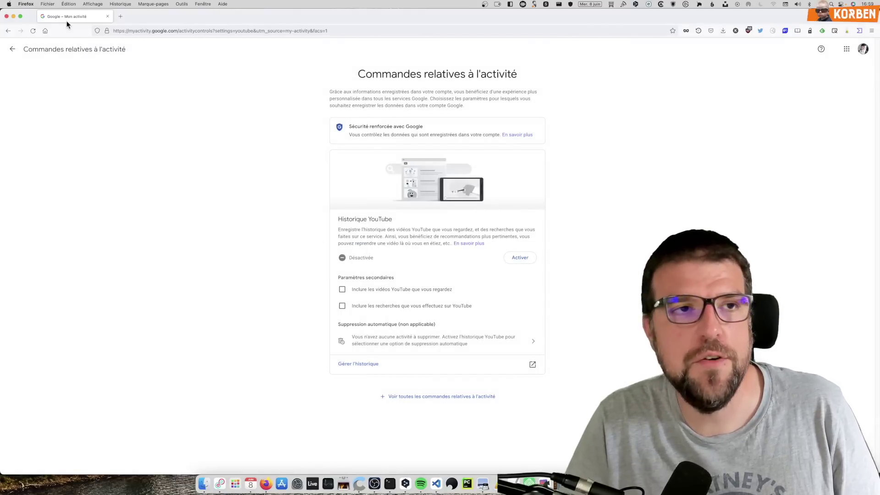
pyautogui.click(8, 33)
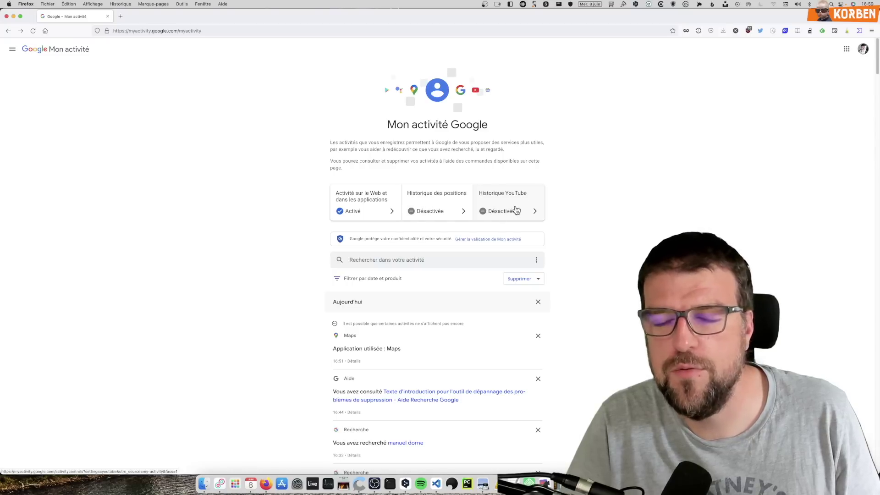
pyautogui.click(422, 202)
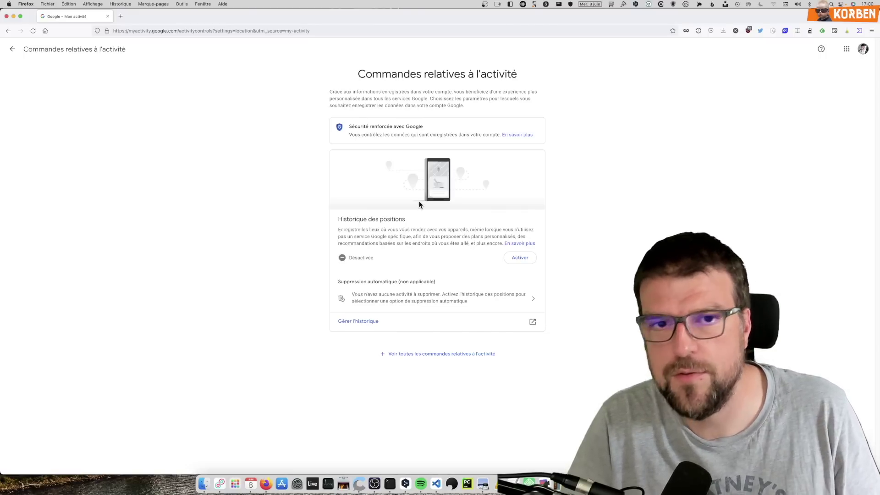
pyautogui.moveTo(348, 229); pyautogui.dragTo(476, 244)
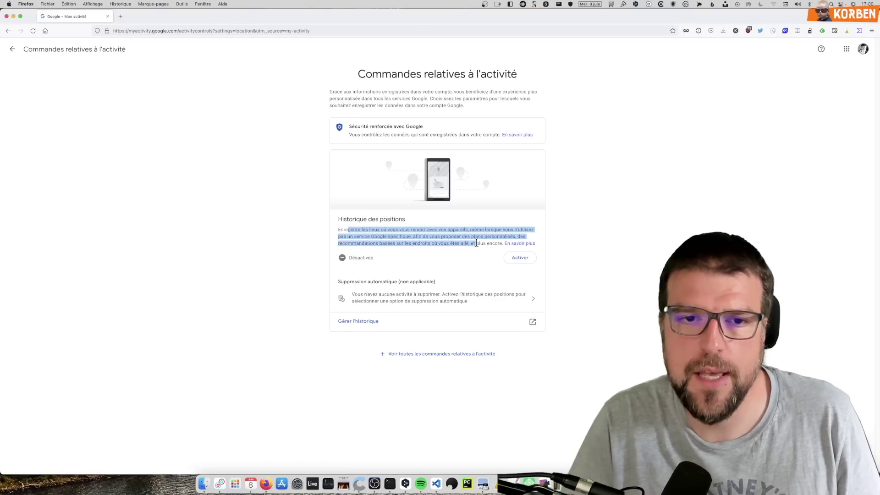
pyautogui.click(477, 243)
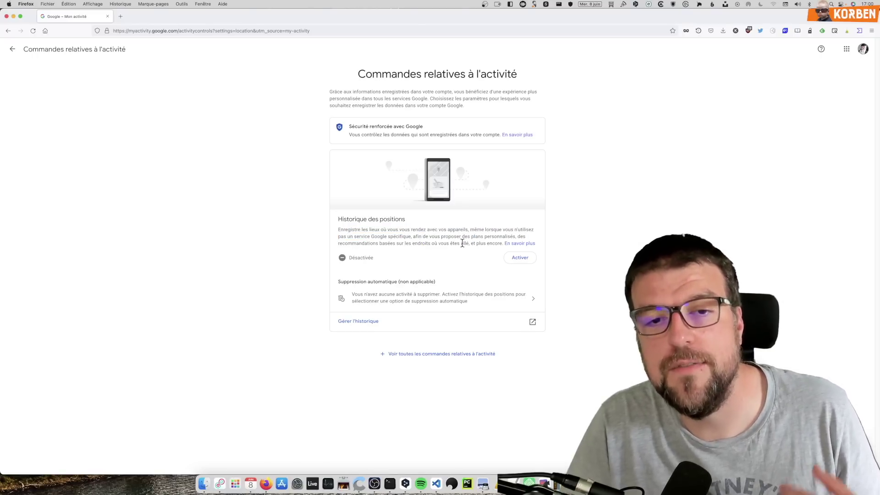
pyautogui.moveTo(463, 235); pyautogui.dragTo(422, 224)
pyautogui.click(427, 226)
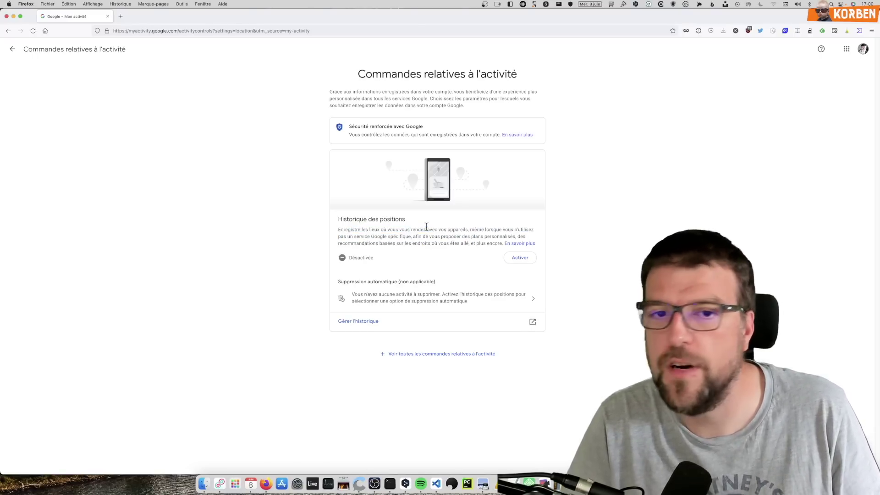
pyautogui.press('super+plus')
pyautogui.press('super+plus')
pyautogui.press('super+plus')
pyautogui.press('super+plus')
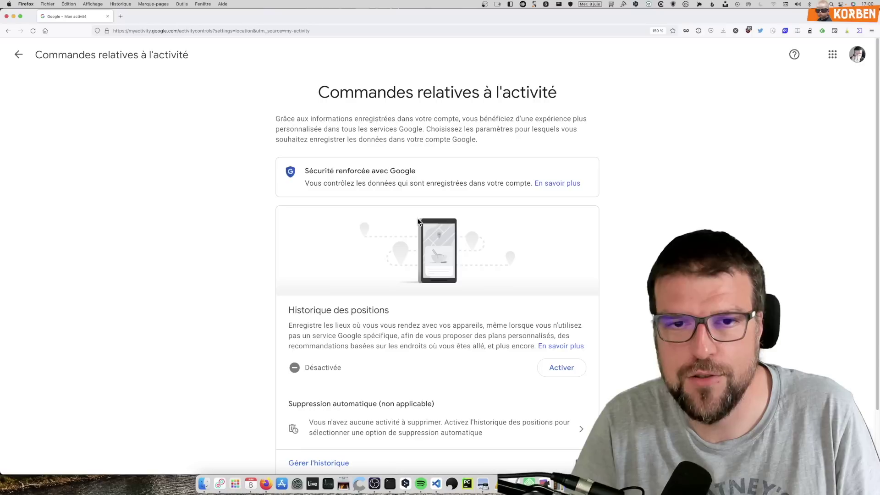
pyautogui.scroll(-2, 400, 232)
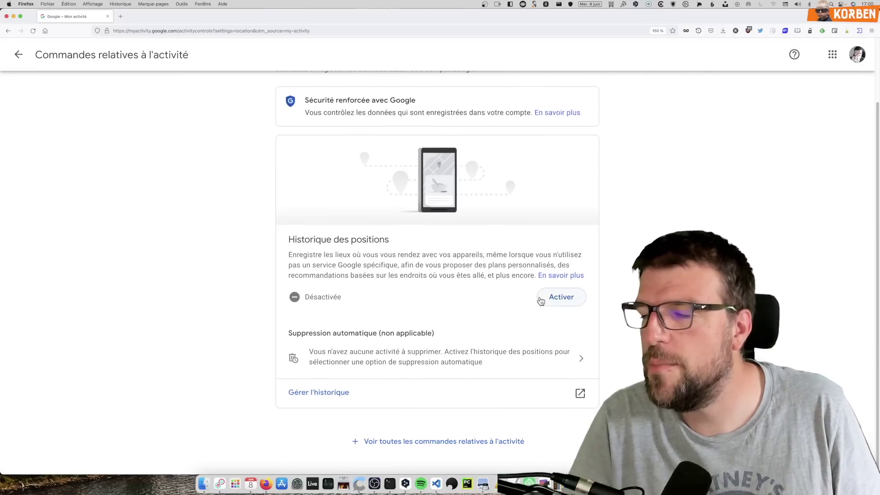
pyautogui.scroll(2, 502, 300)
pyautogui.click(18, 55)
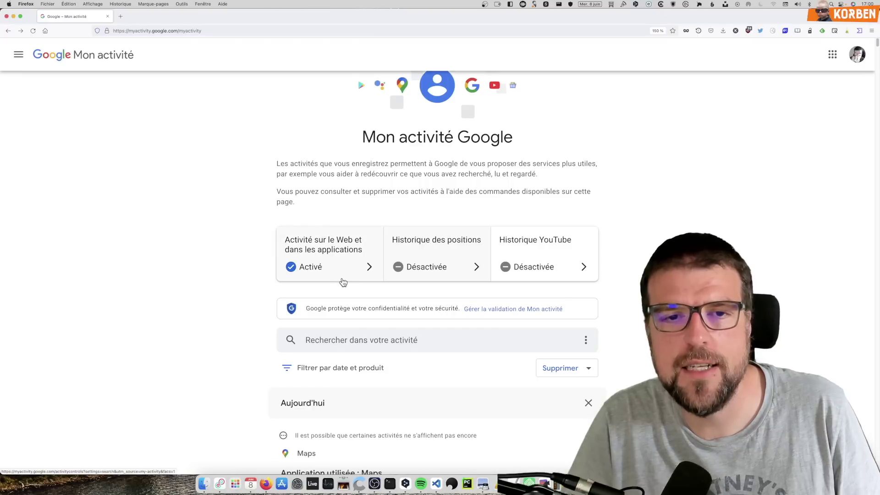
pyautogui.scroll(-3, 341, 274)
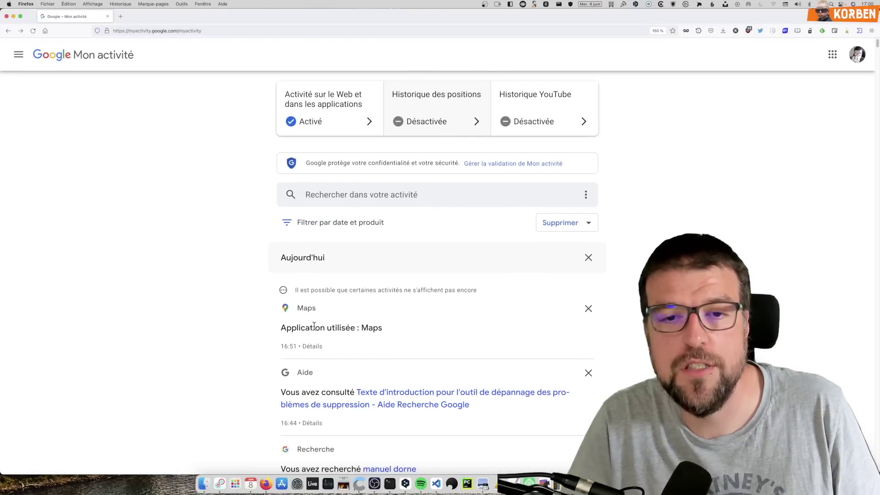
pyautogui.scroll(-2, 316, 330)
pyautogui.scroll(-1, 325, 321)
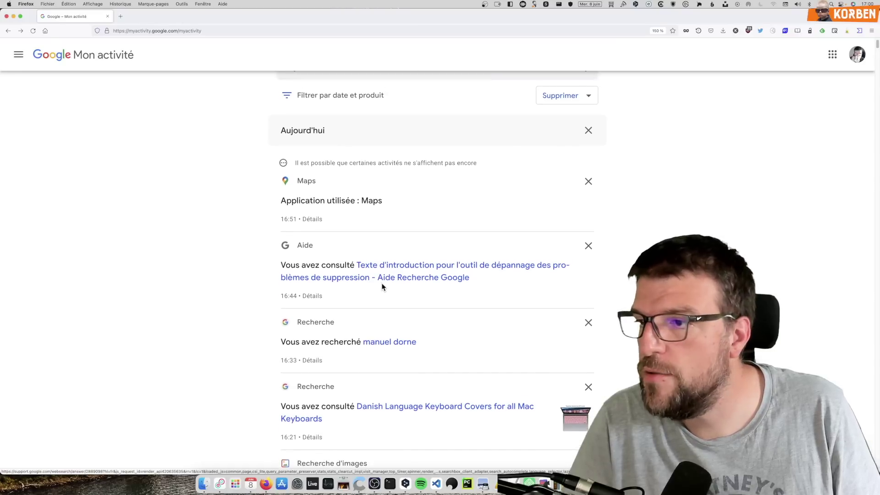
pyautogui.scroll(6, 382, 288)
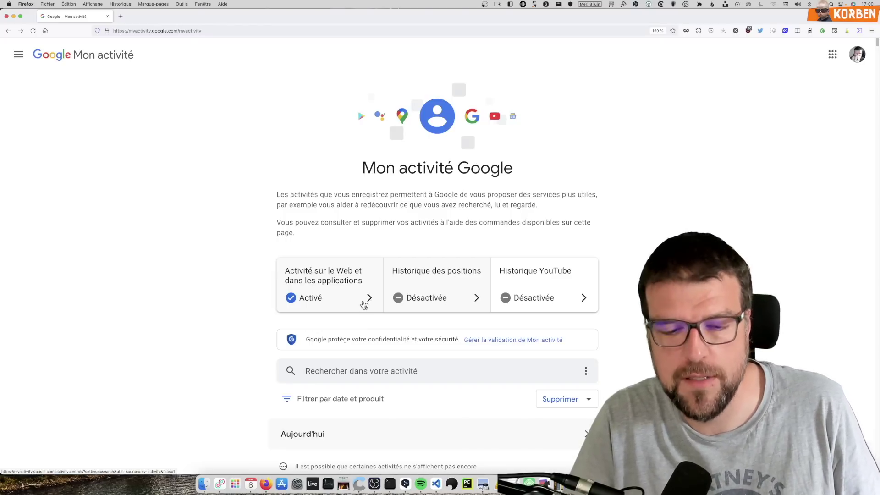
# Step: Open the Web & App Activity settings, view all saved entries, then return to its controls
pyautogui.click(363, 300)
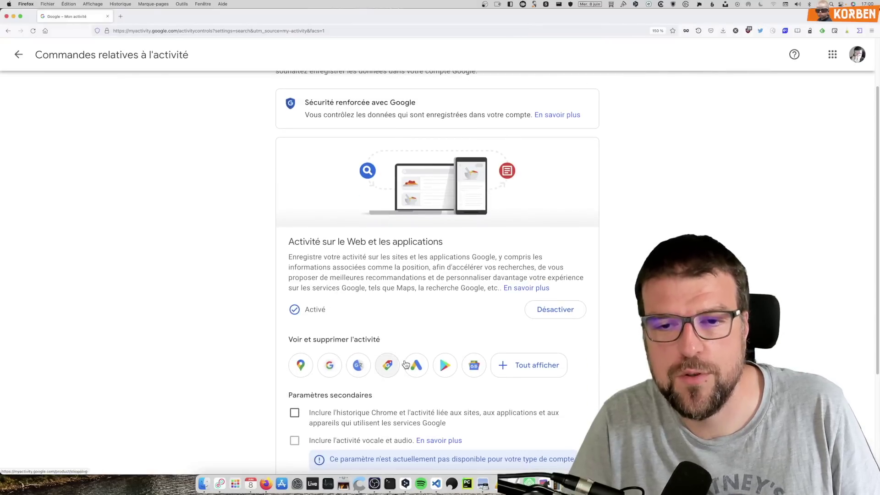
pyautogui.scroll(-3, 361, 366)
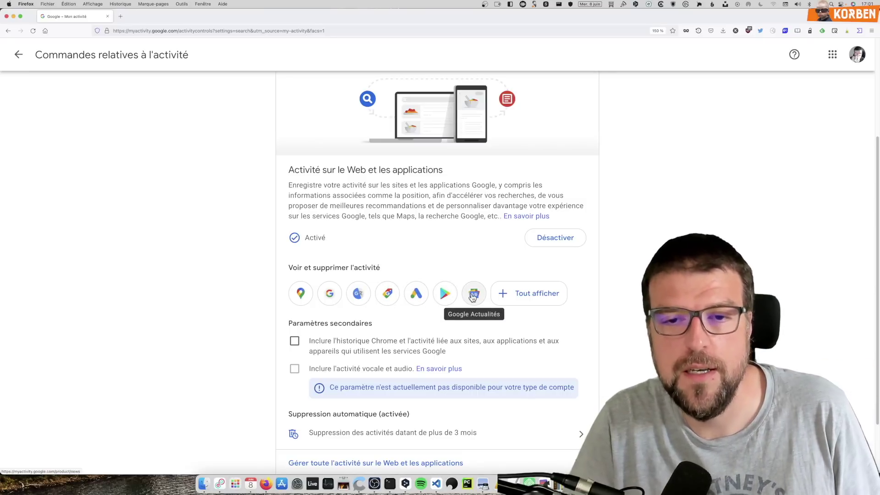
pyautogui.click(511, 292)
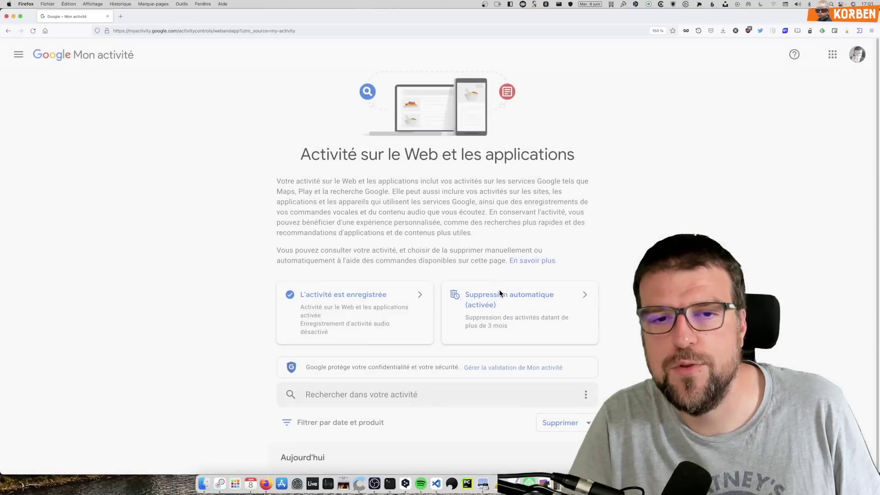
pyautogui.click(483, 290)
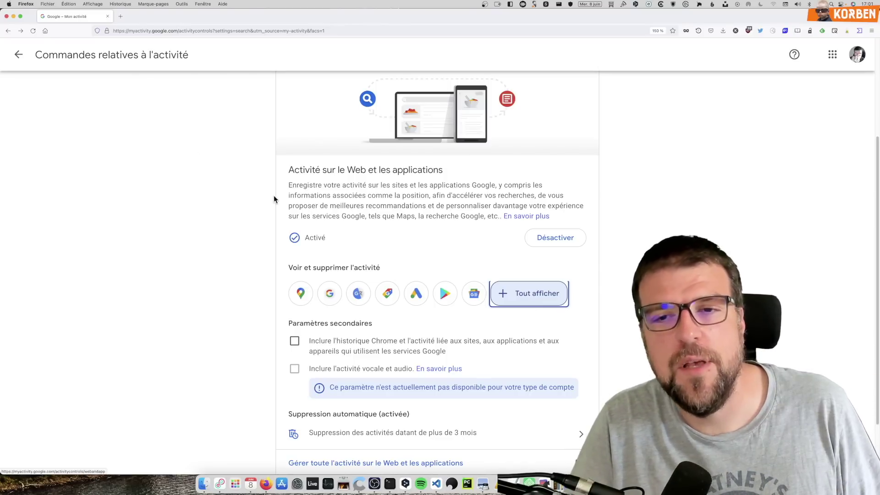
# Step: Pause Web & App Activity and permanently delete its activity from all time, for every product
pyautogui.click(570, 238)
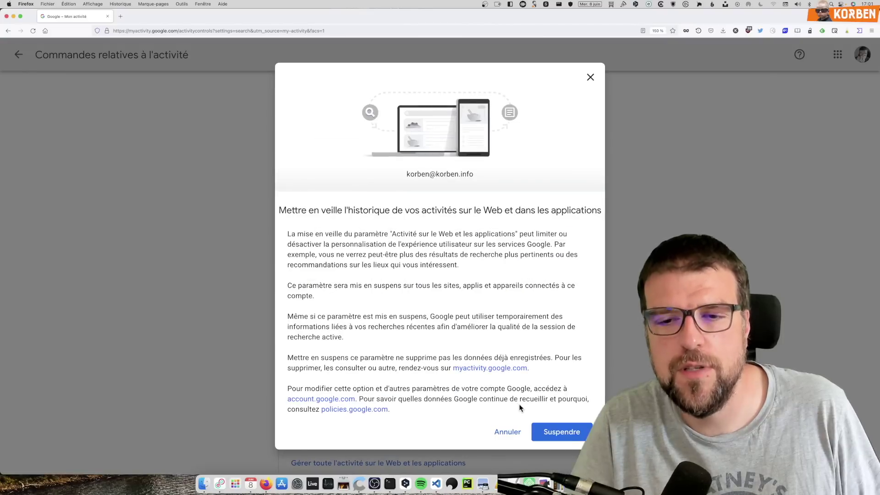
pyautogui.click(546, 433)
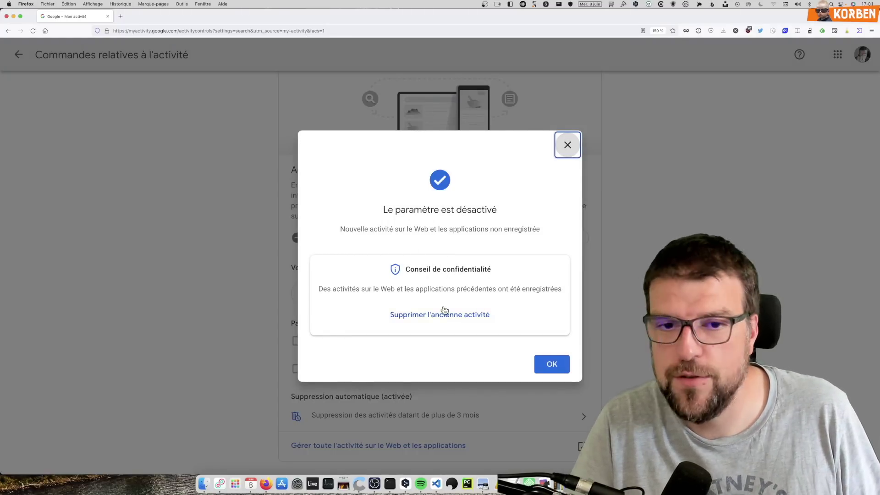
pyautogui.click(405, 315)
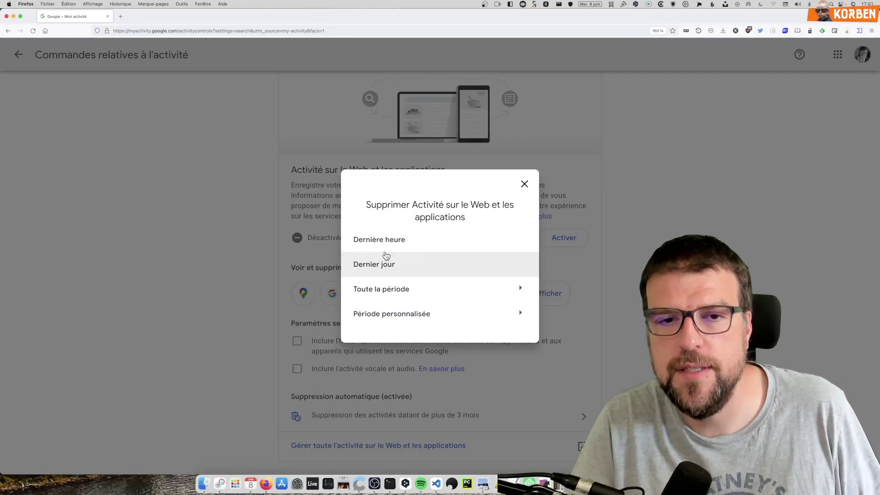
pyautogui.click(379, 289)
pyautogui.scroll(-5, 380, 303)
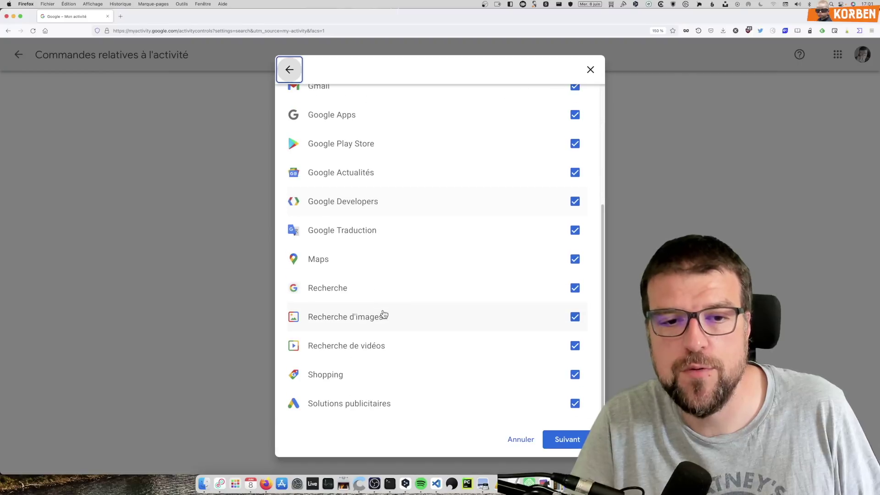
pyautogui.click(570, 440)
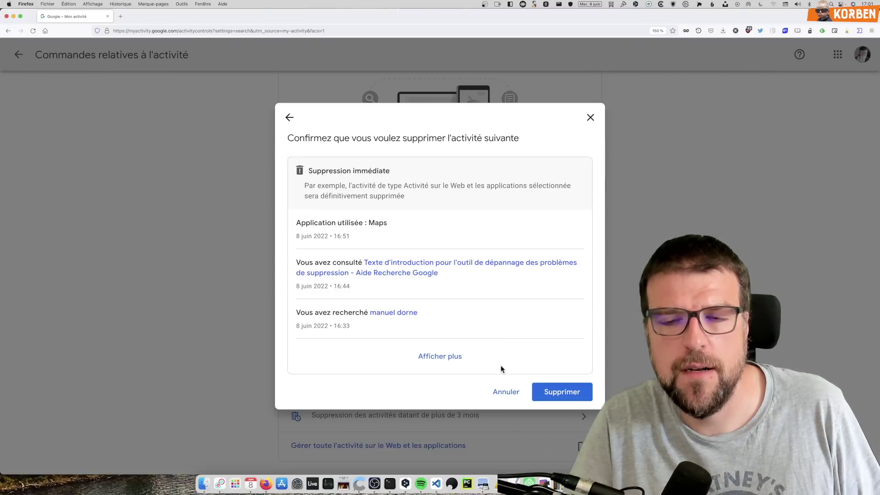
pyautogui.click(560, 391)
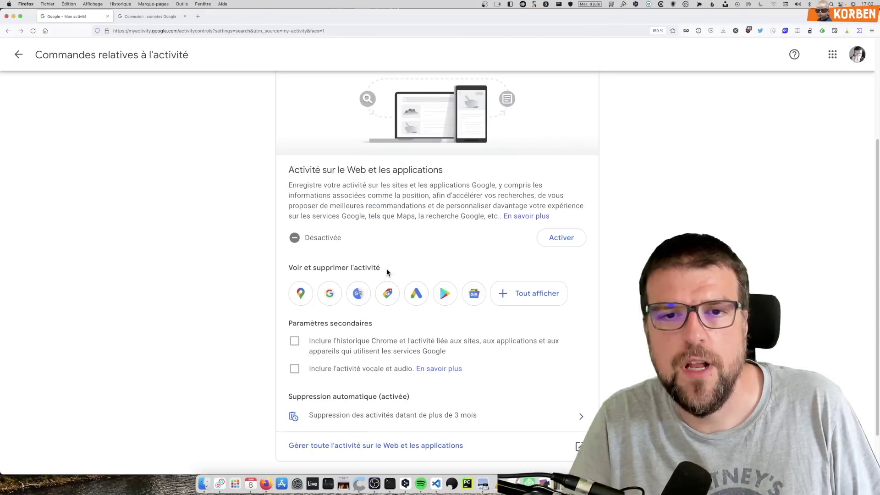
pyautogui.scroll(3, 277, 213)
pyautogui.click(19, 54)
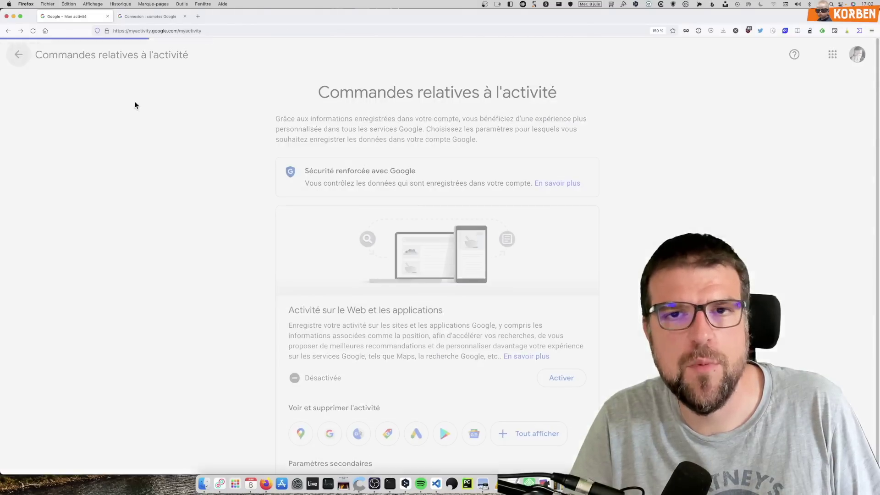
pyautogui.scroll(-3, 290, 288)
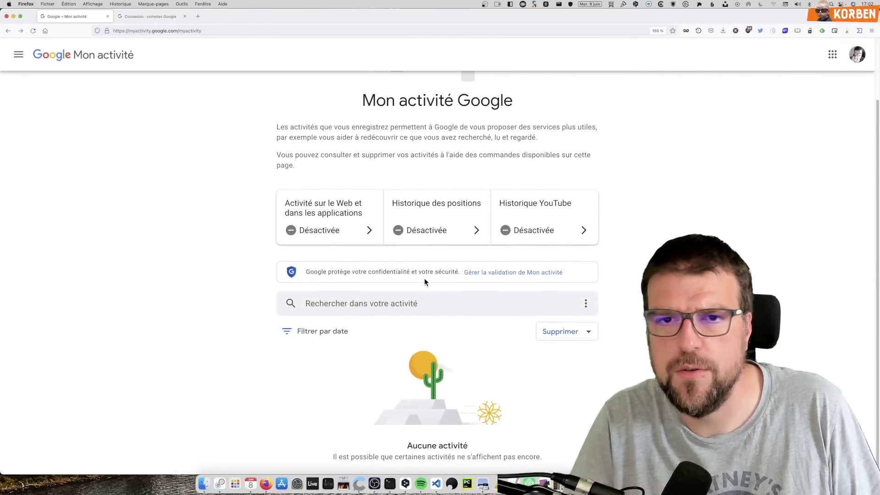
# Step: Return to the Mon activité overview and reopen the activity controls page
pyautogui.scroll(2, 424, 281)
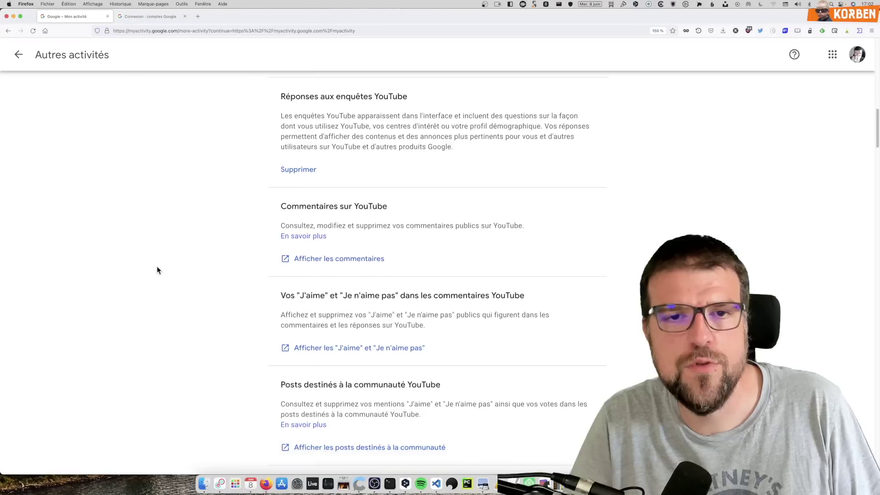
pyautogui.scroll(-10, 157, 266)
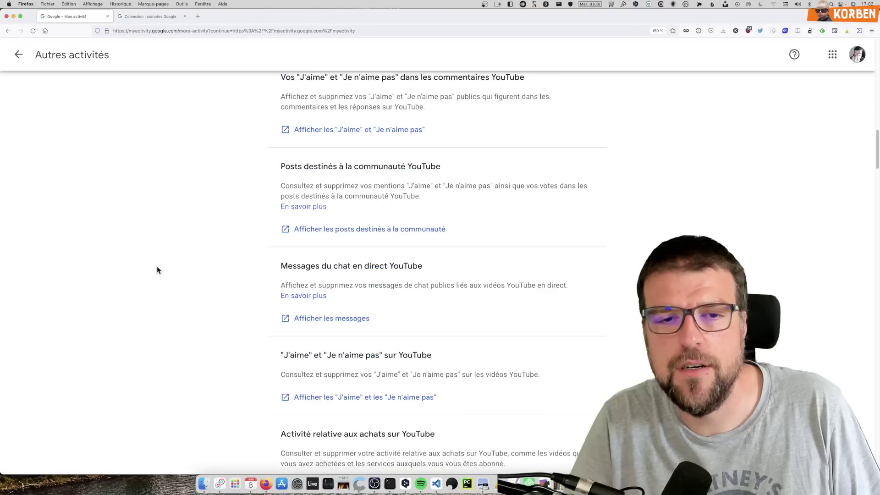
pyautogui.scroll(-6, 395, 366)
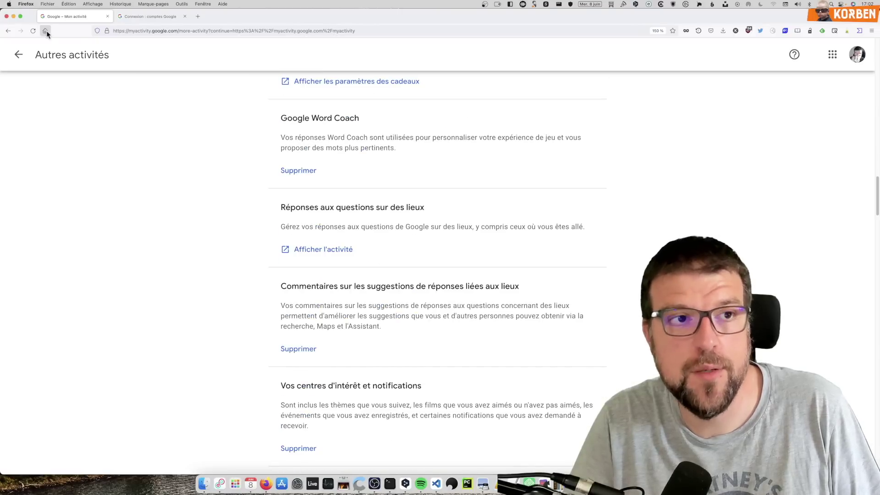
pyautogui.click(25, 57)
pyautogui.click(51, 141)
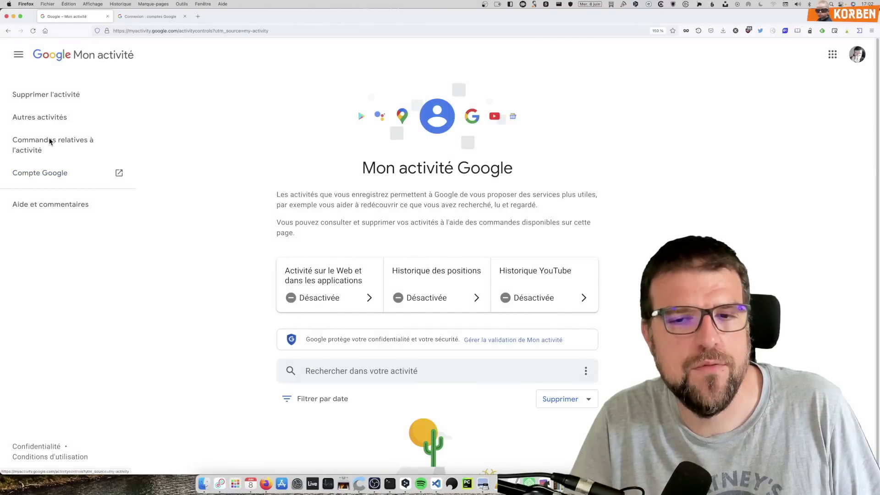
# Step: Review the activity control cards, all tracking off, then switch to the google.com tab
pyautogui.scroll(-3, 177, 232)
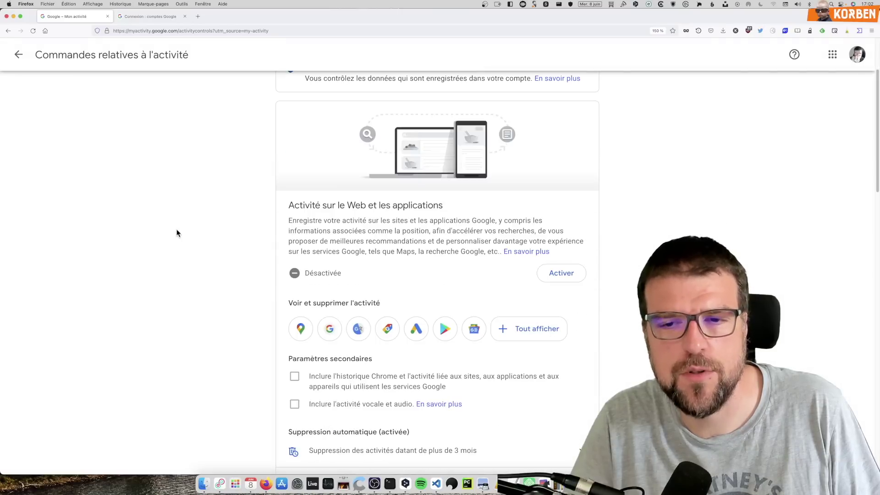
pyautogui.scroll(-3, 180, 227)
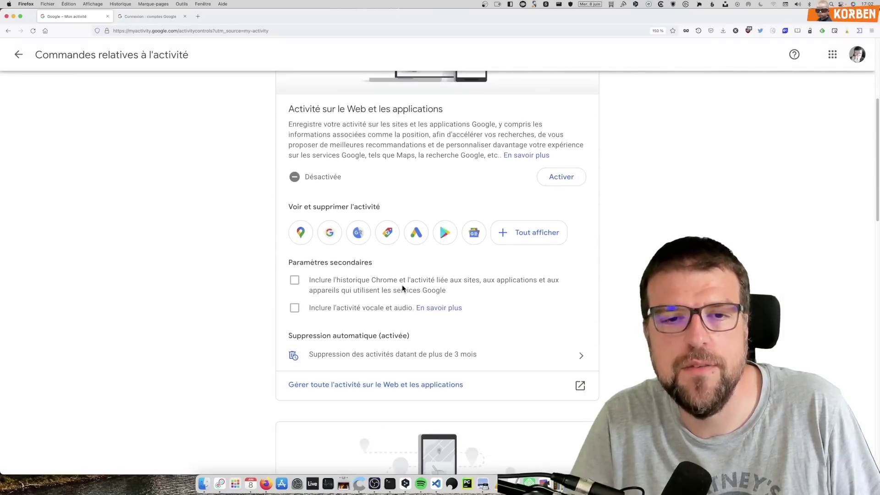
pyautogui.scroll(-1, 362, 284)
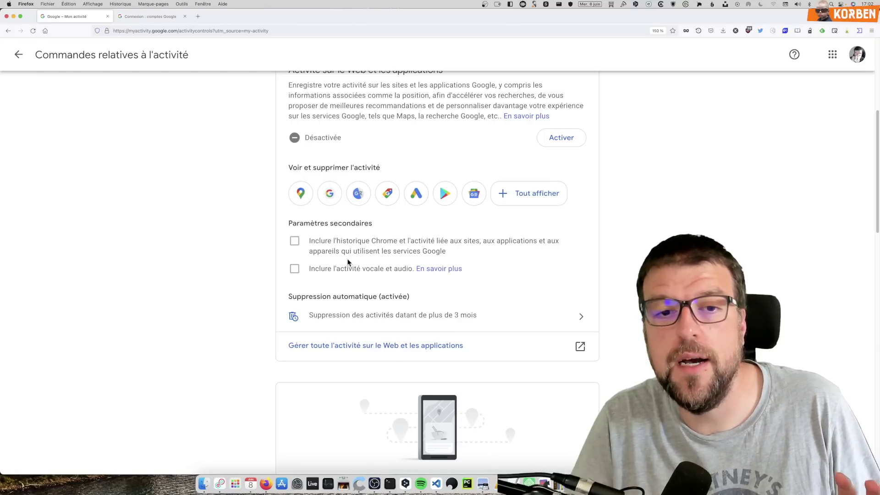
pyautogui.scroll(-3, 323, 236)
pyautogui.scroll(-9, 303, 225)
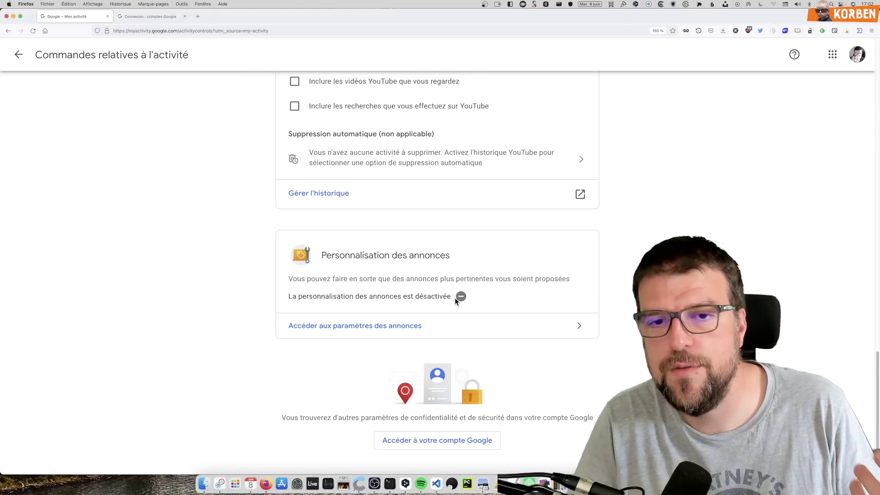
pyautogui.scroll(20, 372, 223)
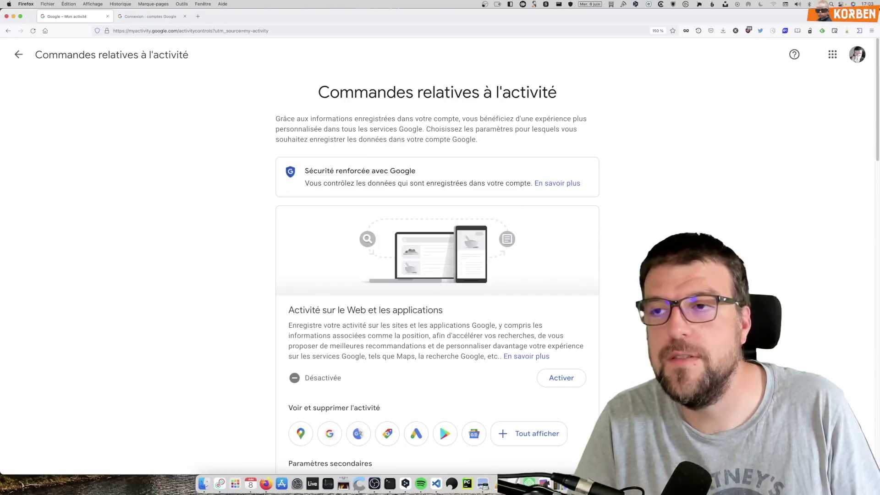
pyautogui.click(160, 14)
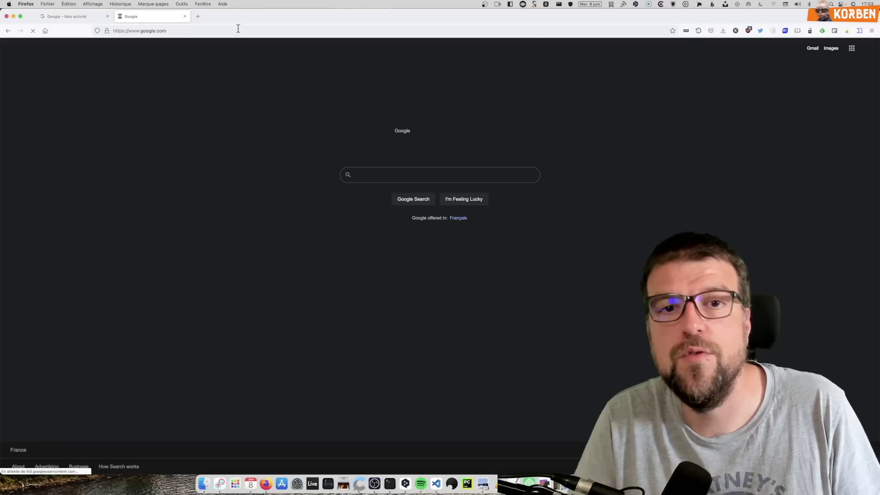
pyautogui.click(377, 175)
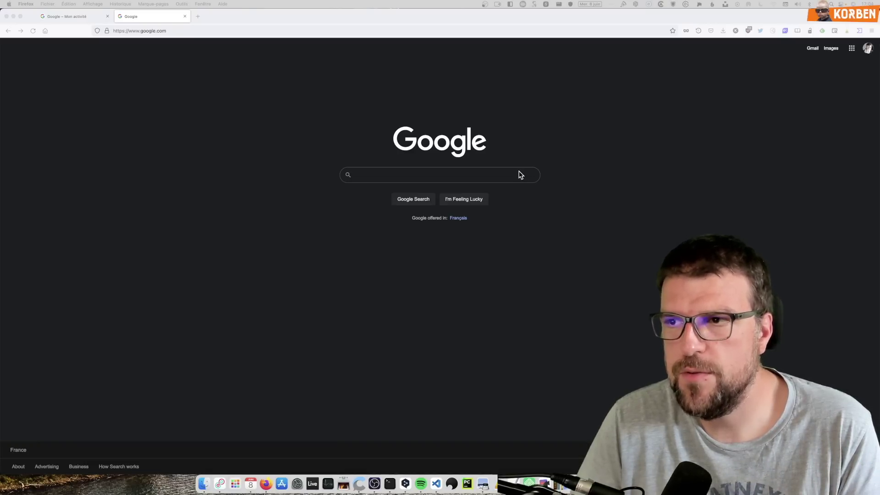
# Step: Search for 'demande de suppression des données personnelles google'
pyautogui.click(521, 175)
pyautogui.write('emand')
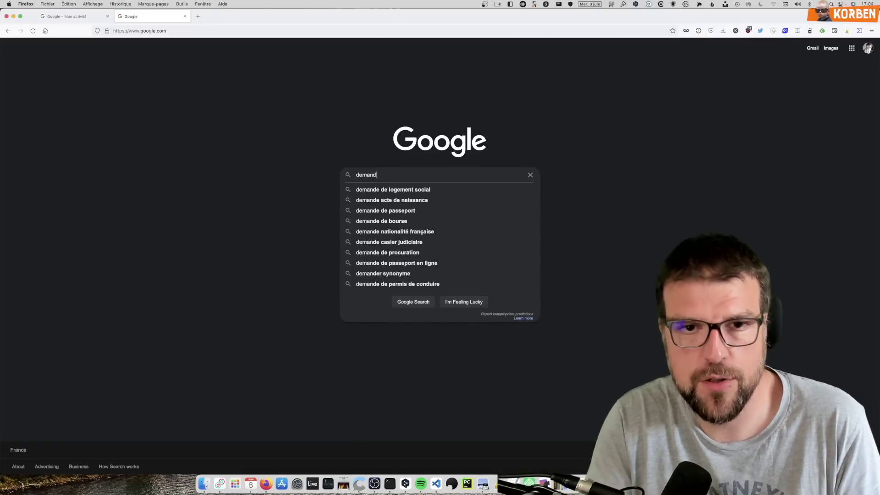
pyautogui.write('e de suppr')
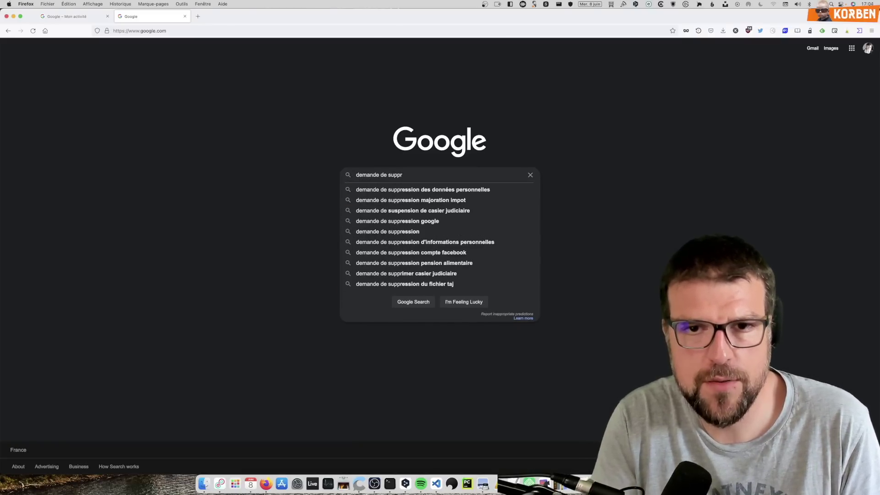
pyautogui.press('Down')
pyautogui.press('Return')
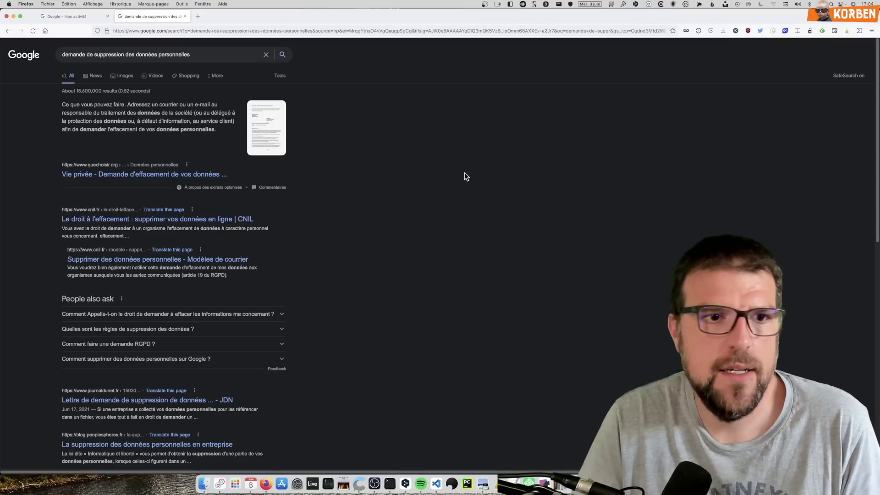
pyautogui.click(216, 56)
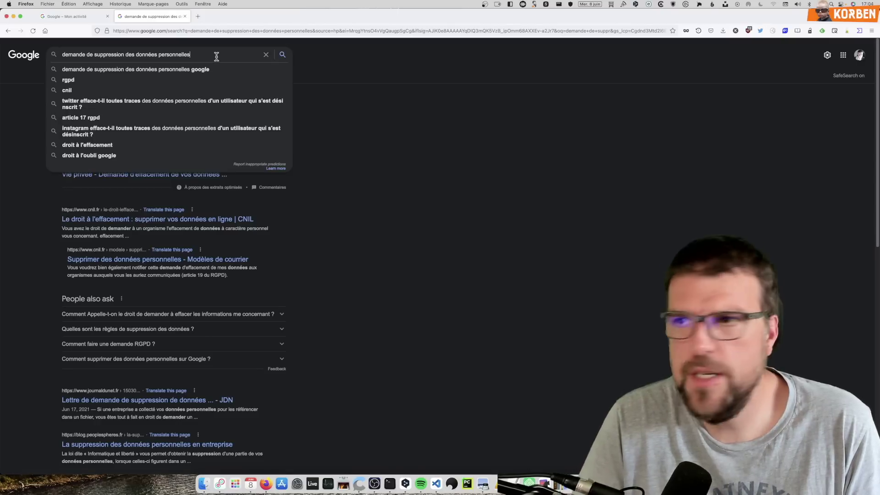
pyautogui.write('goog')
pyautogui.write('le')
pyautogui.press('Return')
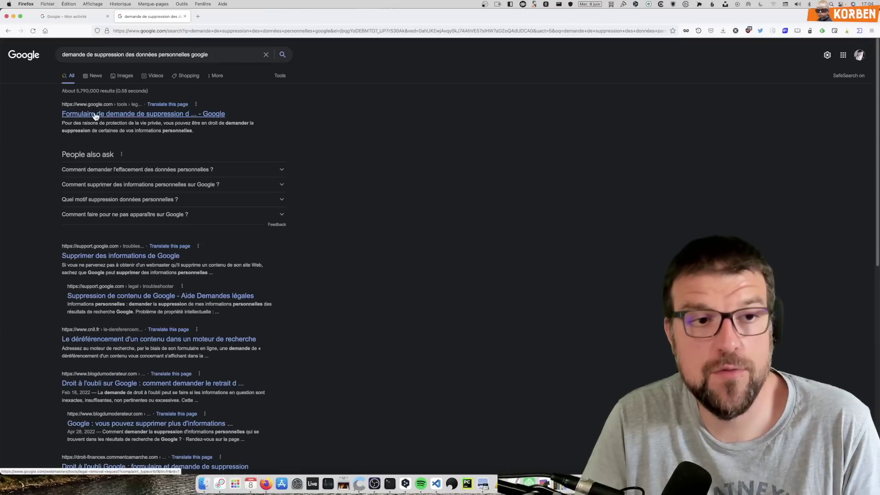
# Step: Open the first 'Formulaire de demande de suppression' result and scroll through the blank form
pyautogui.click(92, 114)
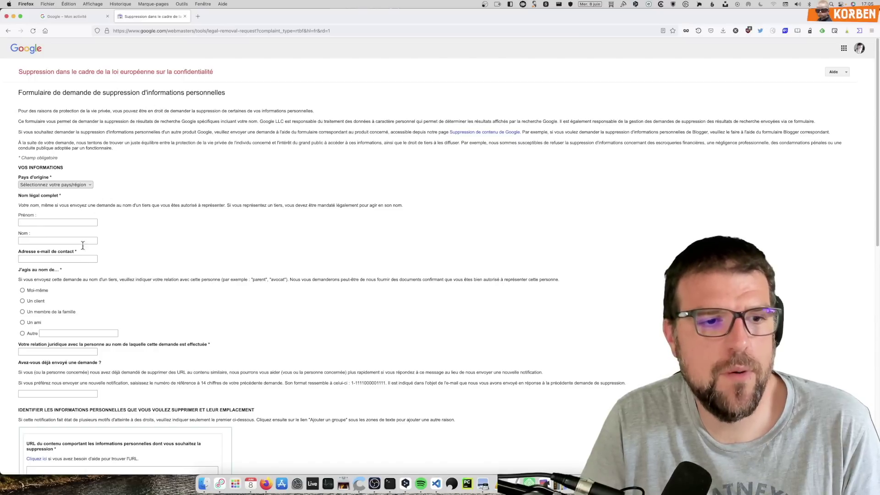
pyautogui.scroll(-10, 74, 290)
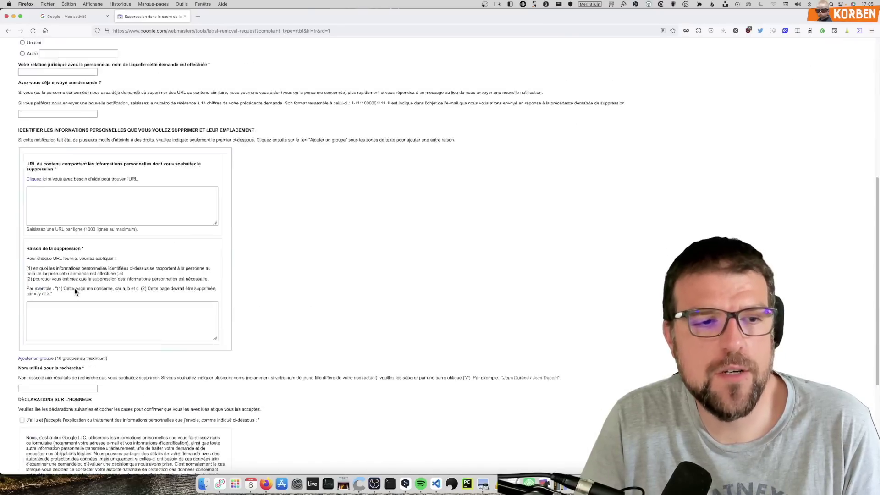
pyautogui.scroll(-5, 74, 288)
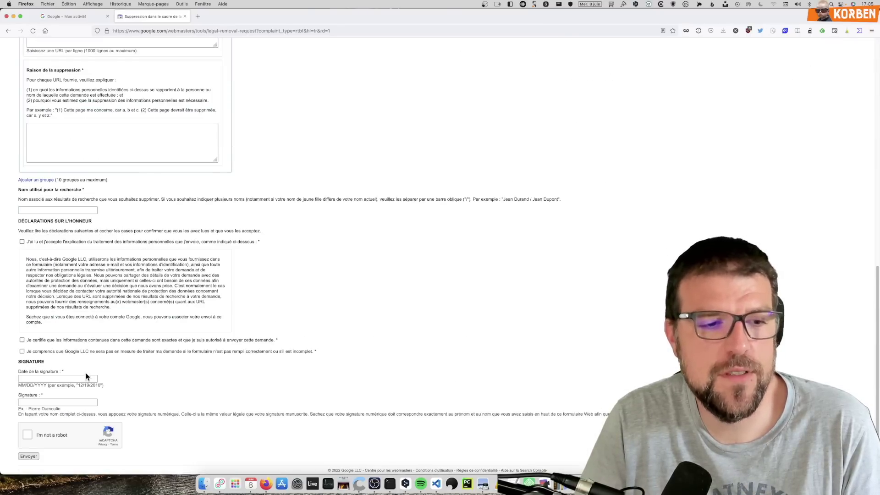
pyautogui.scroll(15, 85, 366)
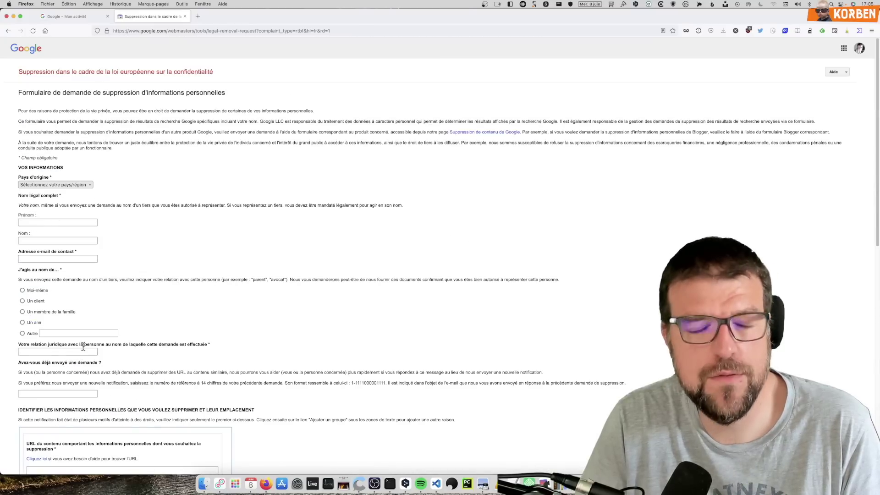
# Step: Go back, load the pasted support.google.com troubleshooter address, then trim it to the Help home page
pyautogui.click(8, 31)
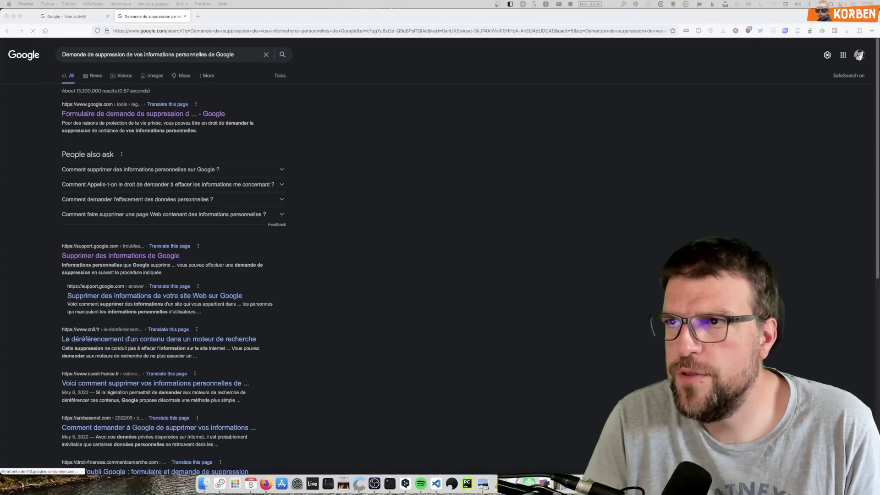
pyautogui.click(280, 30)
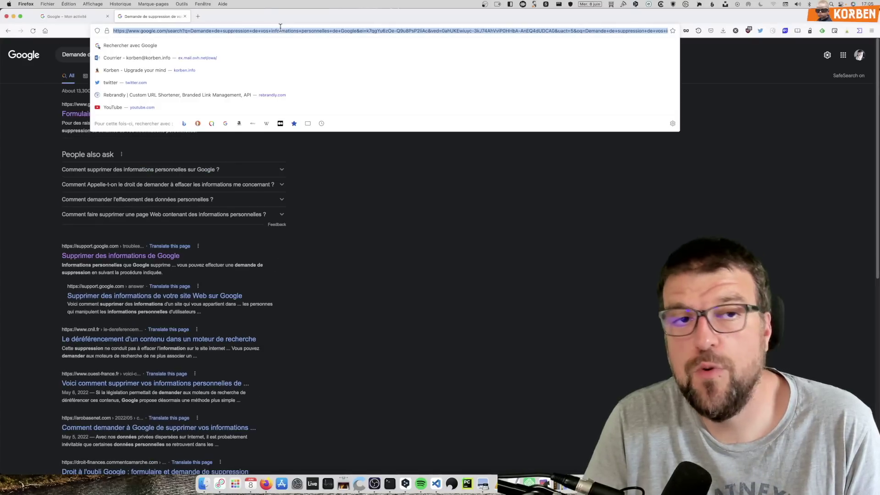
pyautogui.write('https://support.google.com/websearch/troubleshooter/9685456?hl=fr#ts=2889054')
pyautogui.press('Return')
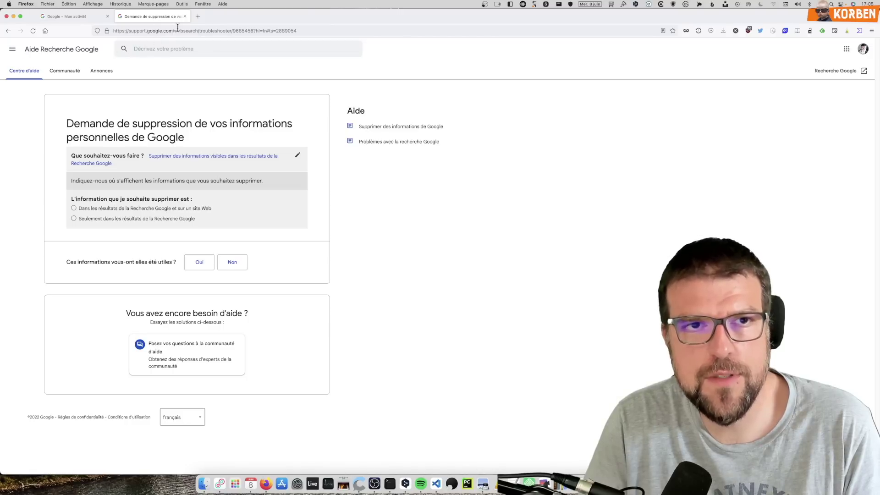
pyautogui.moveTo(173, 31); pyautogui.dragTo(191, 64)
pyautogui.press('BackSpace')
pyautogui.press('Return')
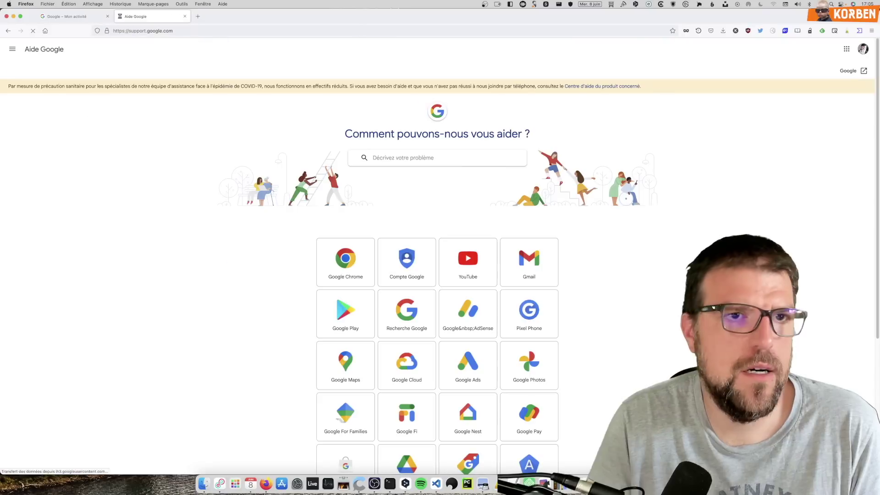
# Step: Search Google Help for 'demande de suppression' and open the removal help page
pyautogui.click(448, 161)
pyautogui.write('demande de supr')
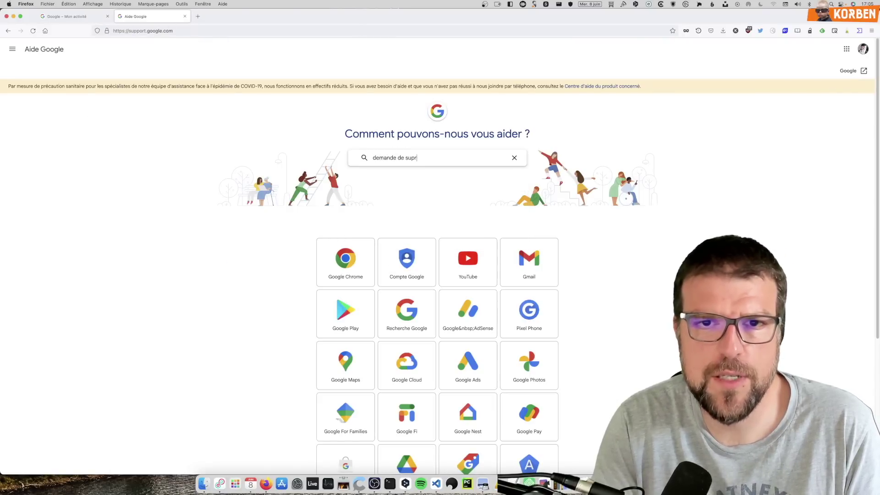
pyautogui.press('BackSpace')
pyautogui.write('pre')
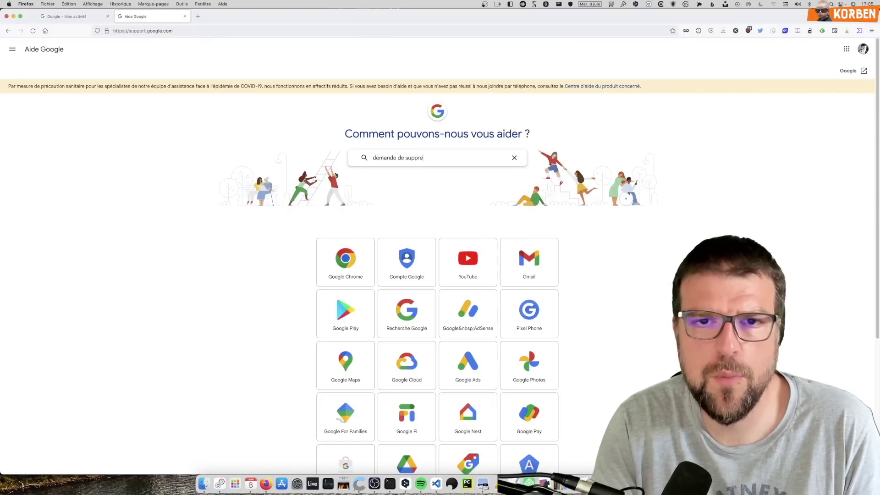
pyautogui.write('ssion')
pyautogui.press('Return')
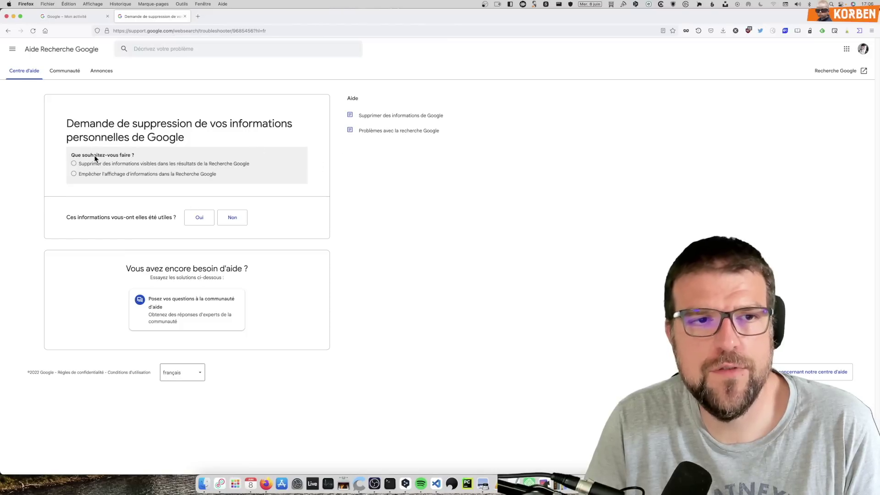
# Step: Answer the troubleshooter: Google results and a website, webmaster not contacted, personal information
pyautogui.click(72, 175)
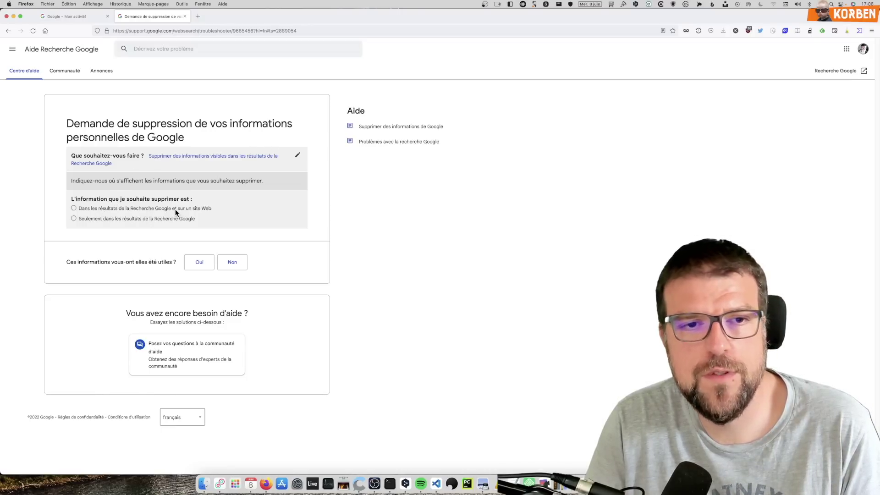
pyautogui.click(175, 209)
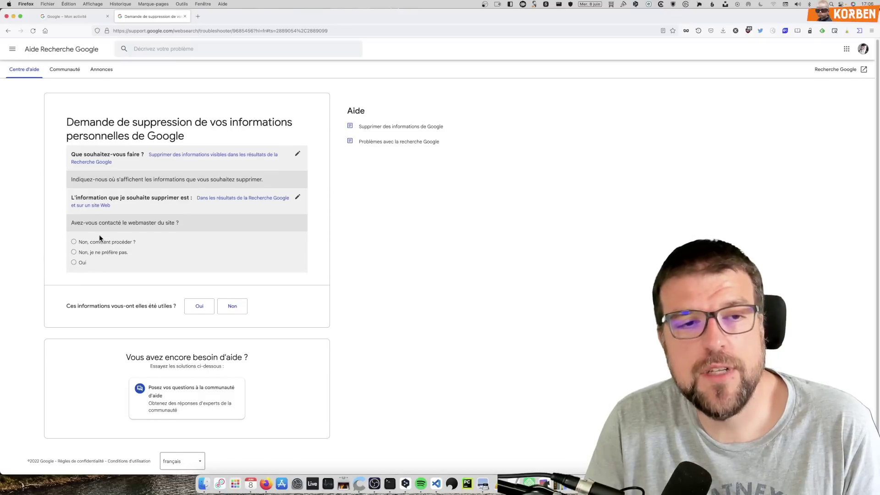
pyautogui.click(74, 252)
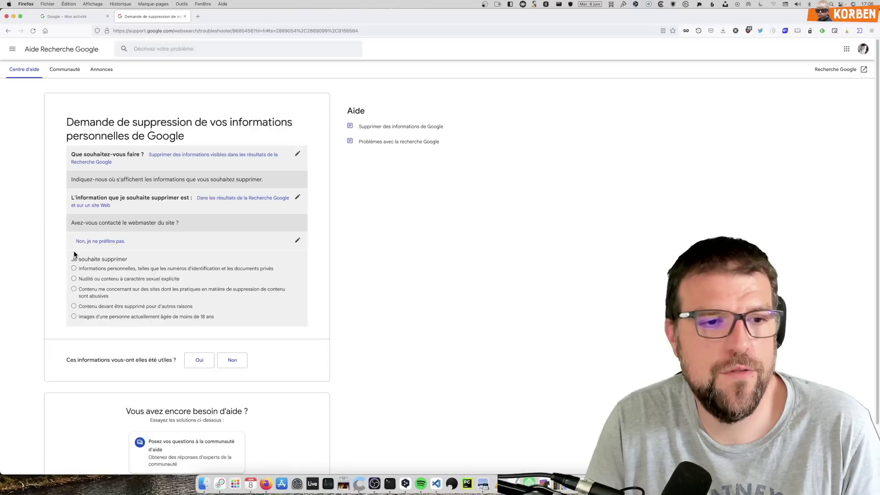
pyautogui.scroll(-2, 70, 238)
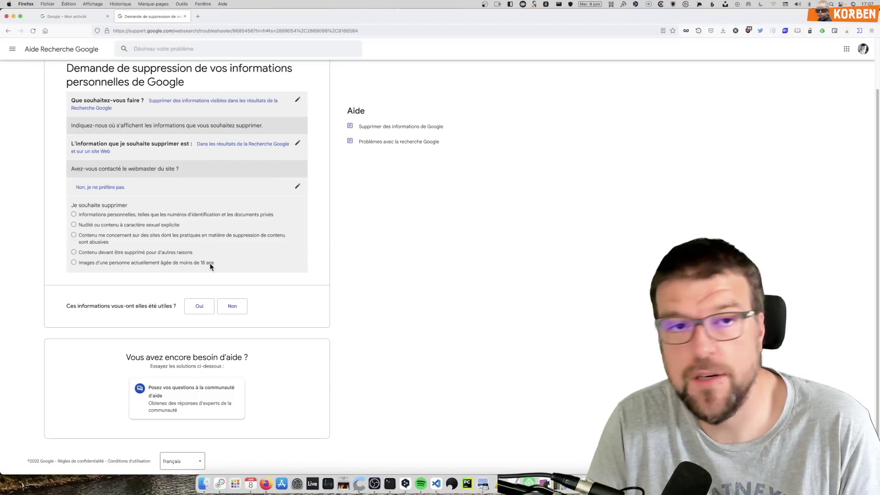
pyautogui.click(111, 215)
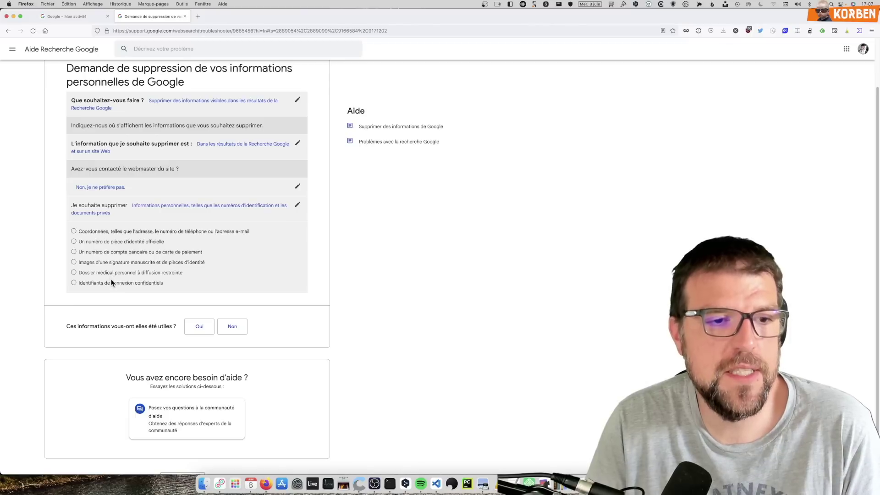
# Step: Pick contact details, confirm the content is still online, and answer yes to doxxing
pyautogui.click(99, 233)
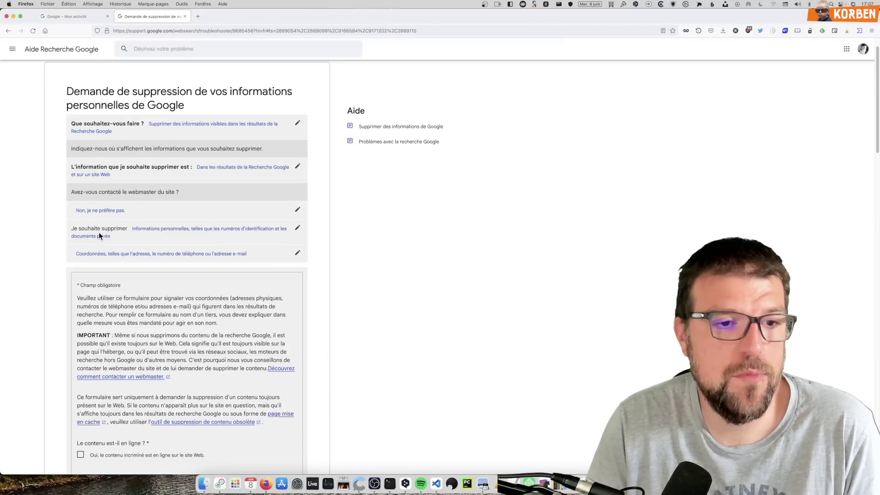
pyautogui.scroll(-3, 98, 232)
pyautogui.scroll(-3, 93, 281)
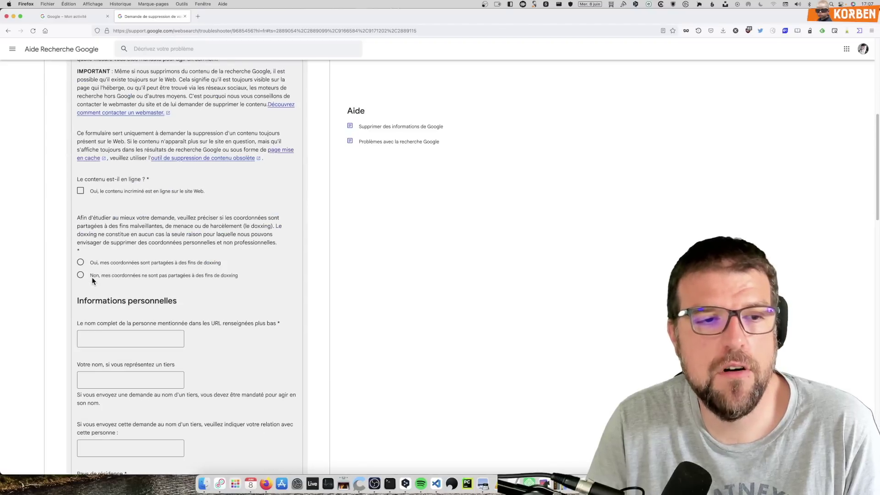
pyautogui.click(80, 191)
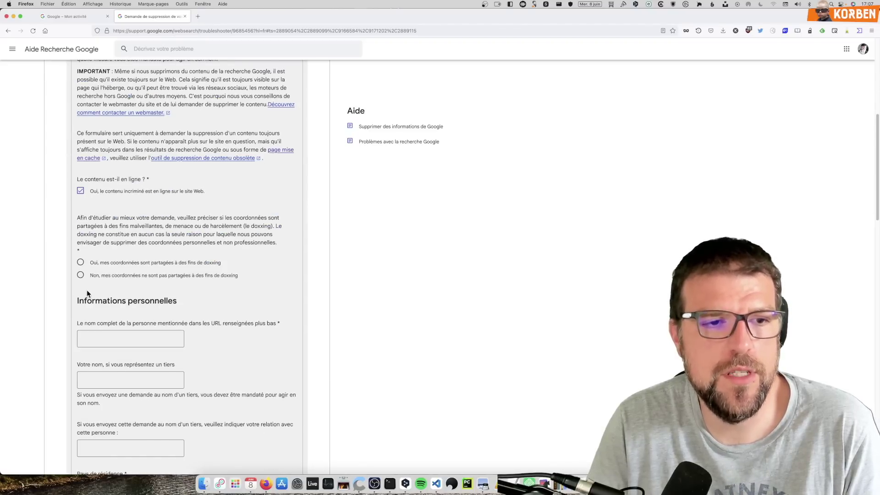
pyautogui.scroll(-1, 110, 173)
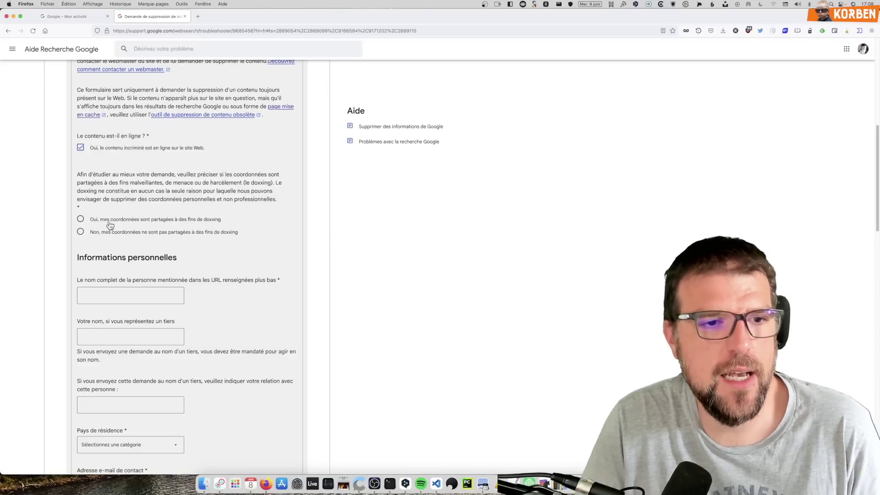
pyautogui.scroll(-3, 108, 232)
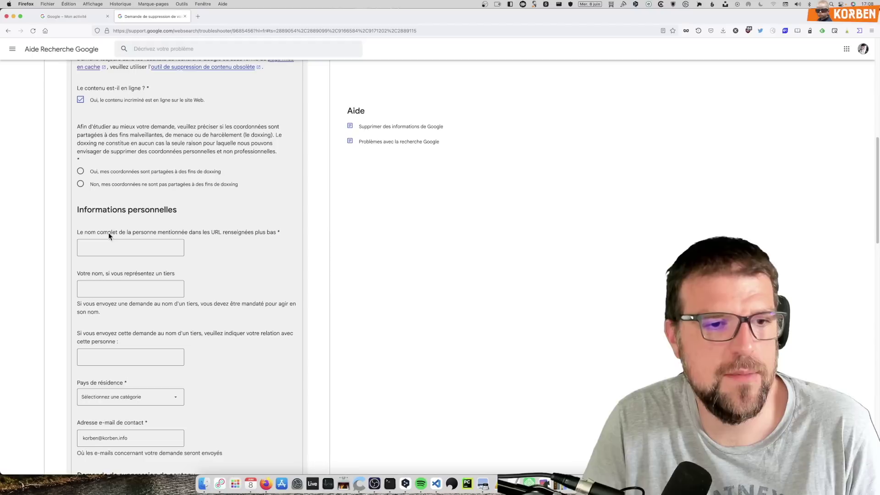
pyautogui.click(80, 172)
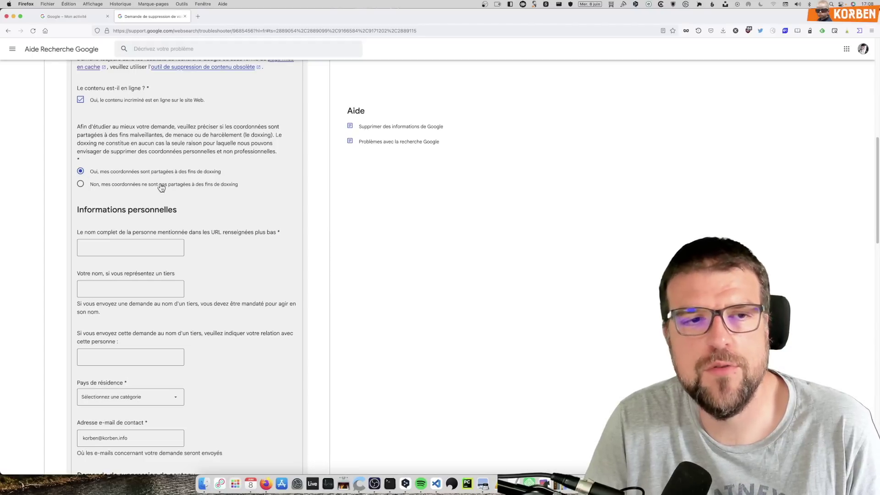
pyautogui.scroll(-3, 135, 280)
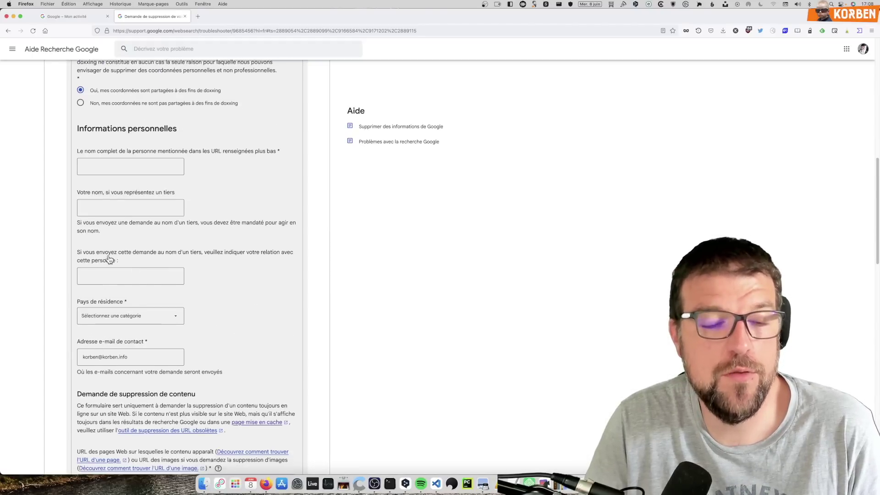
pyautogui.scroll(2, 110, 268)
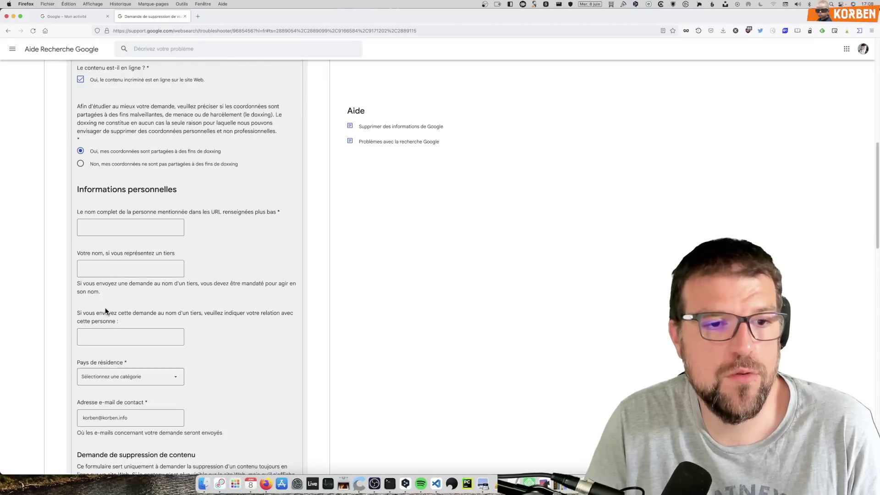
pyautogui.scroll(-1, 104, 310)
pyautogui.scroll(-1, 102, 310)
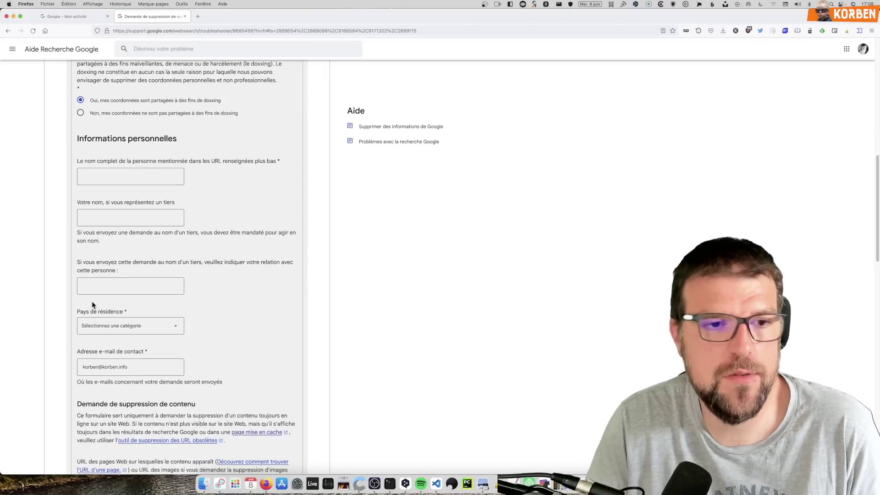
pyautogui.scroll(-10, 94, 301)
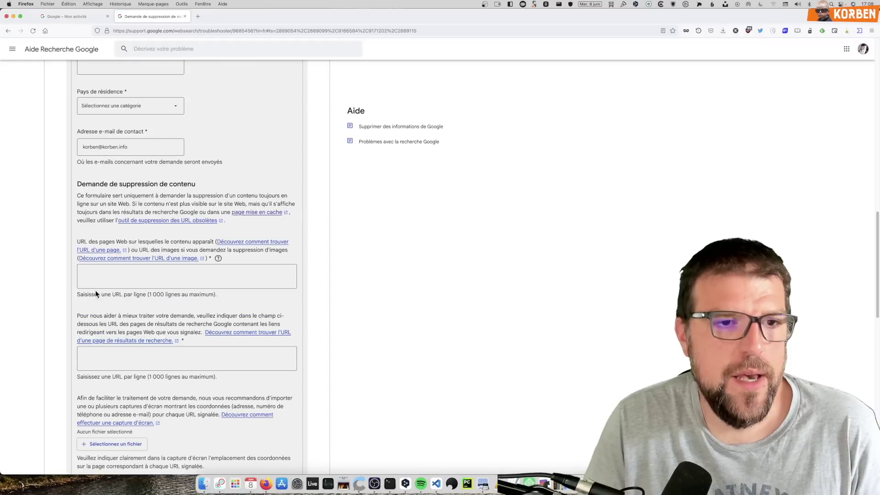
# Step: Click into the offending-URL and search-term fields and scroll through the rest of the form
pyautogui.click(112, 271)
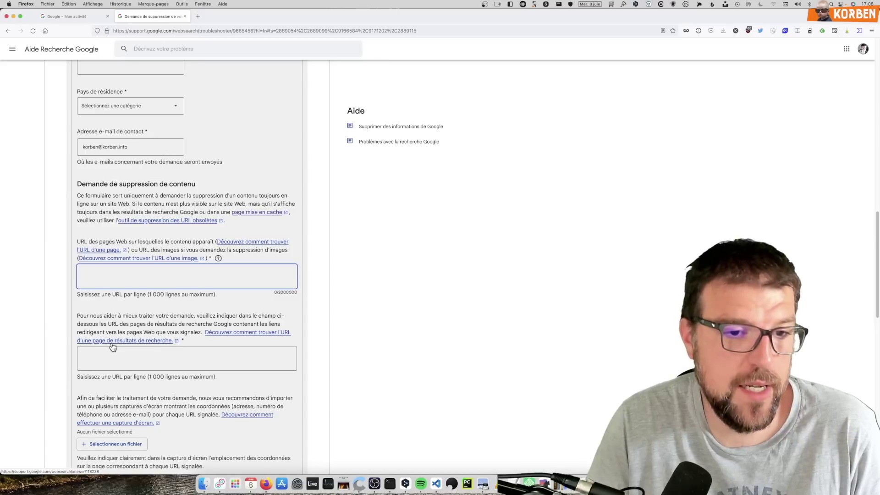
pyautogui.scroll(-3, 113, 347)
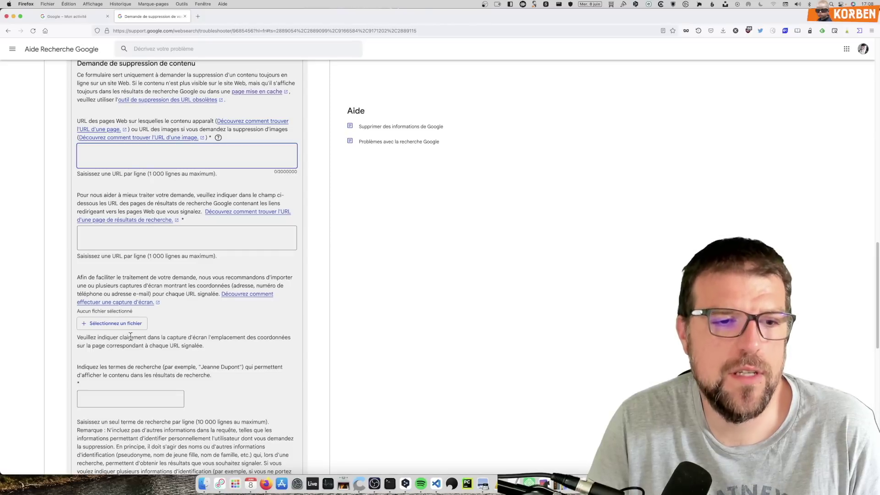
pyautogui.scroll(-2, 114, 337)
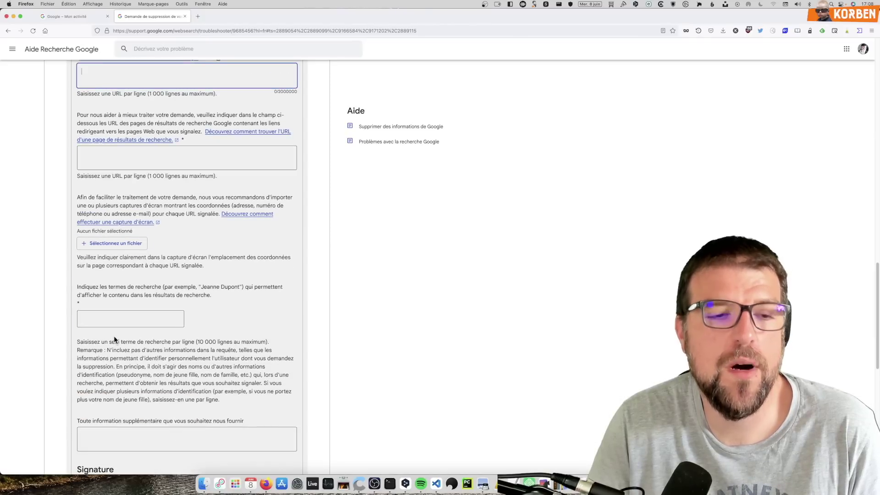
pyautogui.scroll(-3, 114, 338)
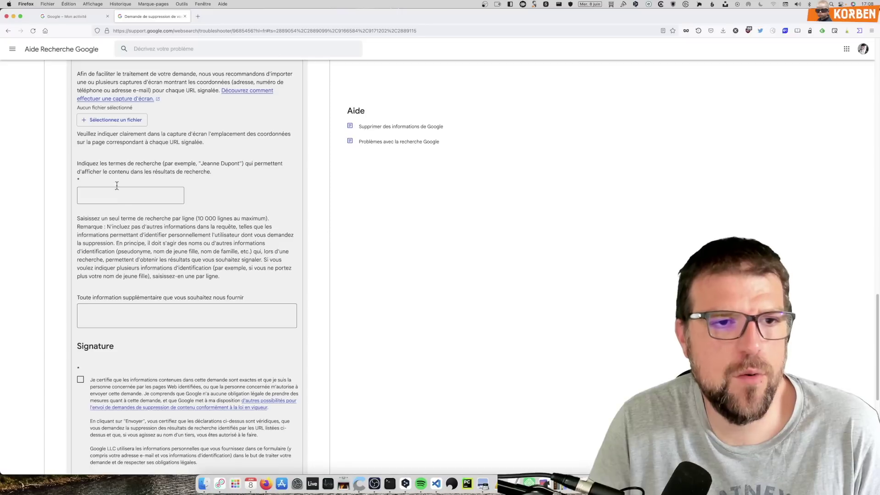
pyautogui.click(145, 189)
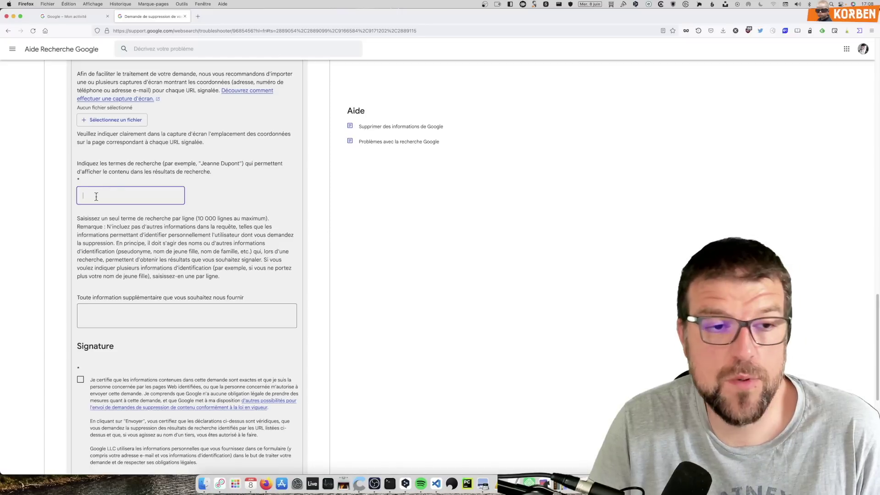
pyautogui.scroll(-4, 216, 195)
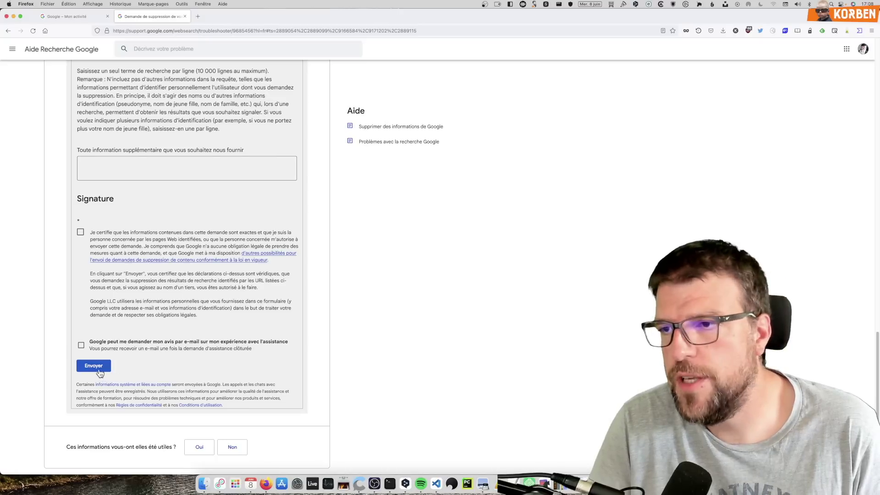
pyautogui.scroll(15, 99, 372)
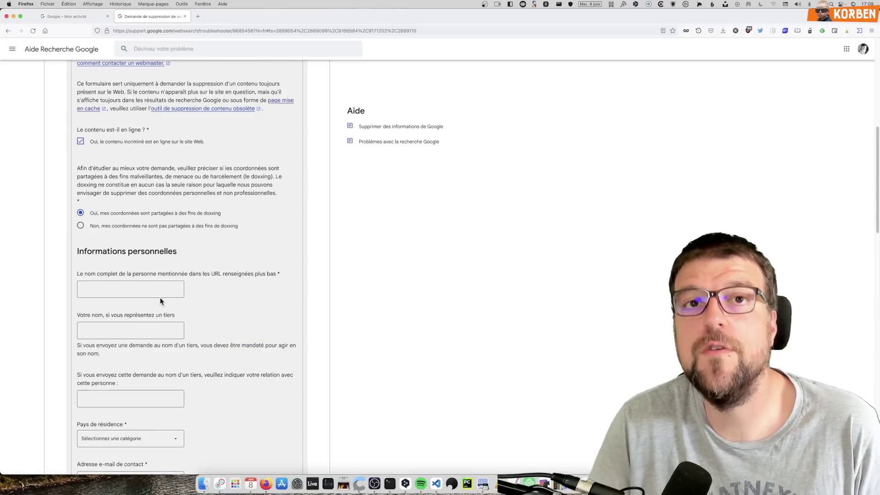
pyautogui.scroll(7, 161, 294)
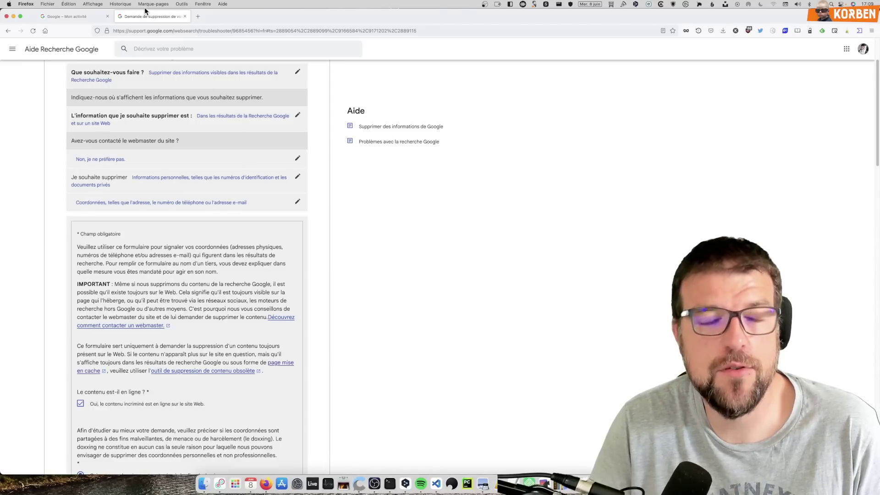
pyautogui.scroll(3, 192, 257)
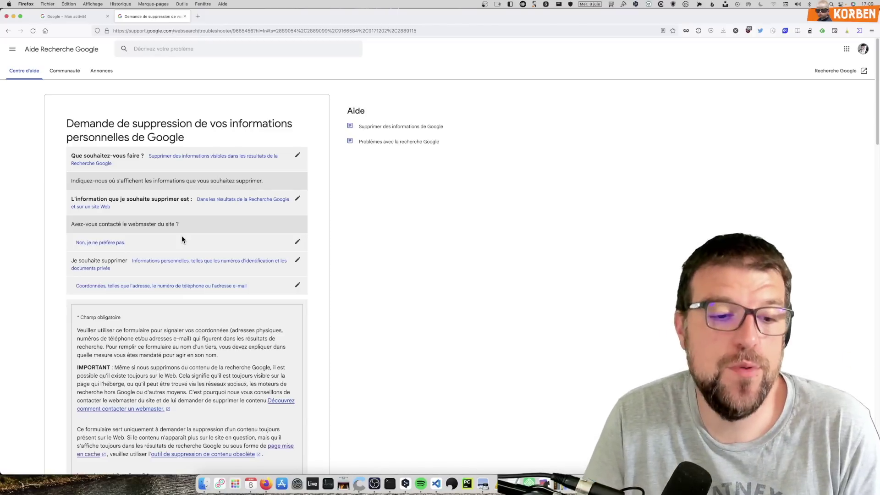
pyautogui.scroll(-5, 181, 235)
pyautogui.moveTo(77, 221); pyautogui.dragTo(221, 221)
pyautogui.scroll(-1, 248, 241)
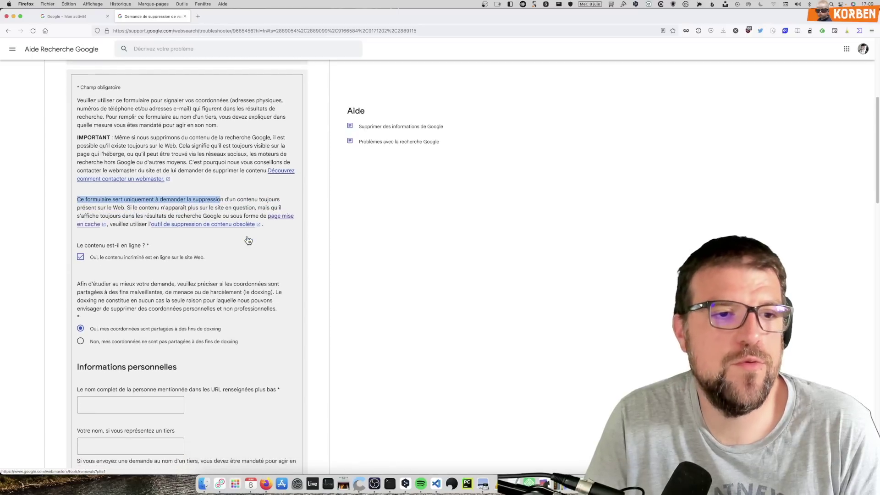
pyautogui.scroll(-1, 248, 241)
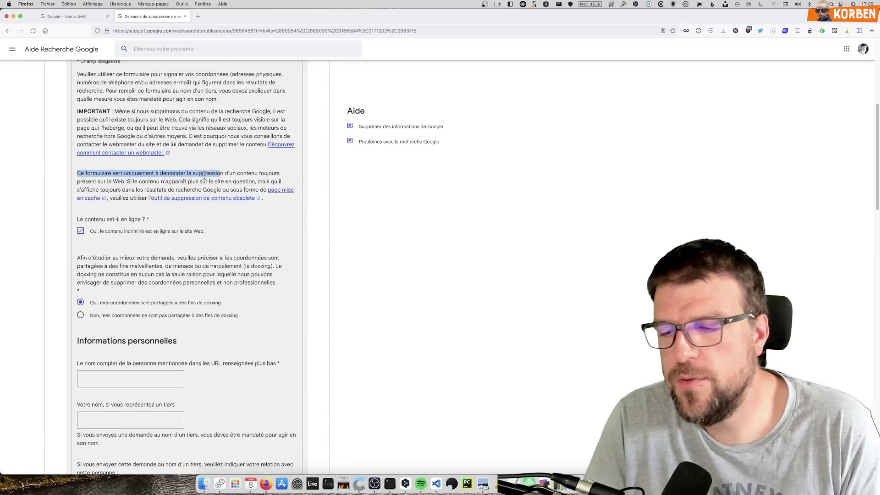
pyautogui.click(200, 179)
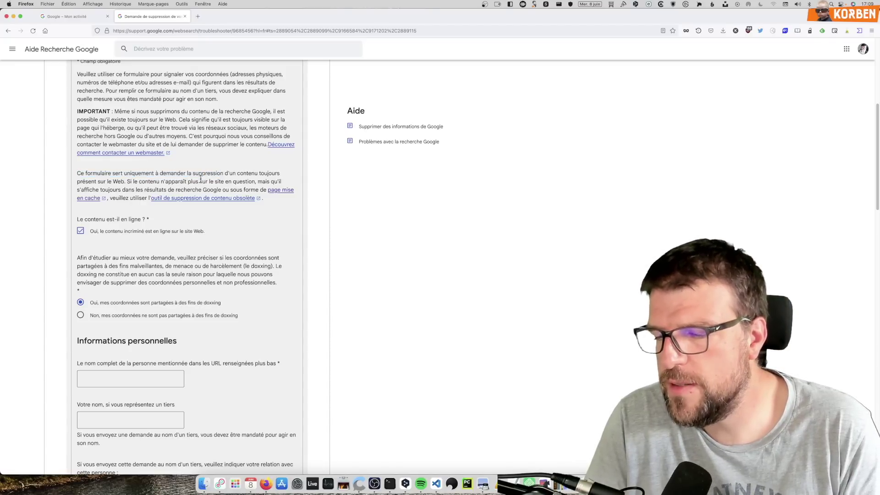
pyautogui.press('super+t')
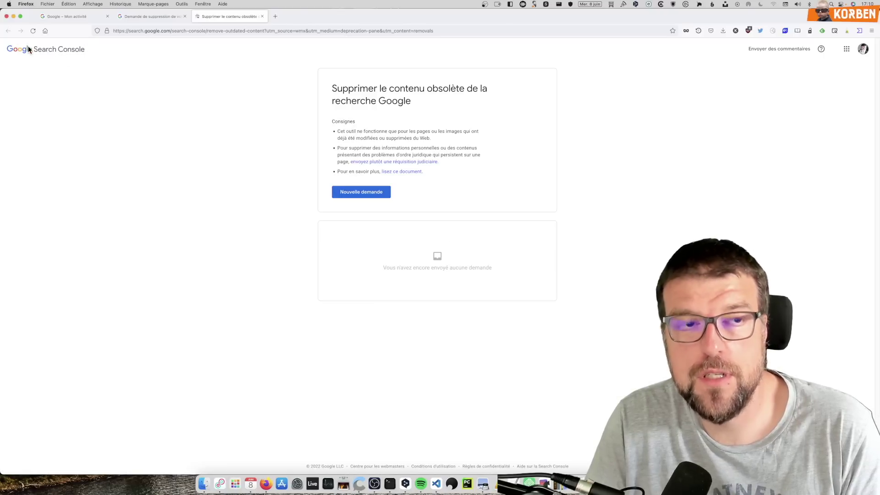
# Step: Switch back to the removal request form tab and scroll through it
pyautogui.click(152, 16)
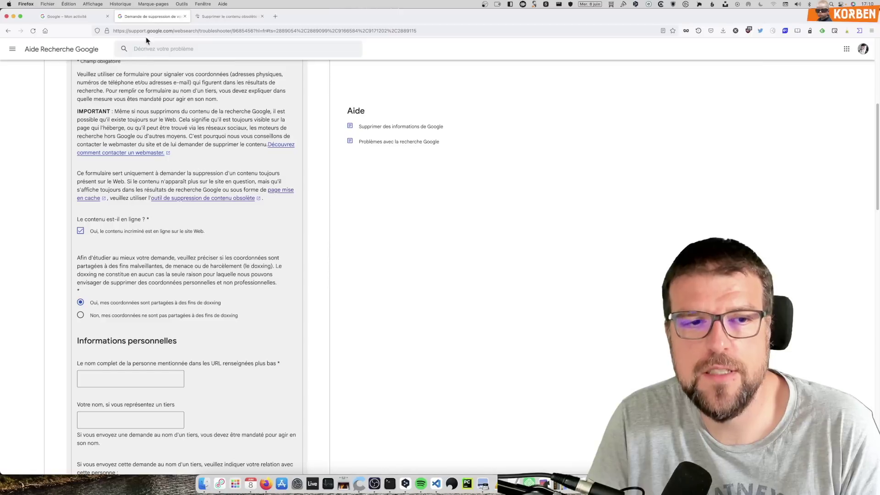
pyautogui.scroll(-3, 165, 274)
pyautogui.scroll(9, 165, 261)
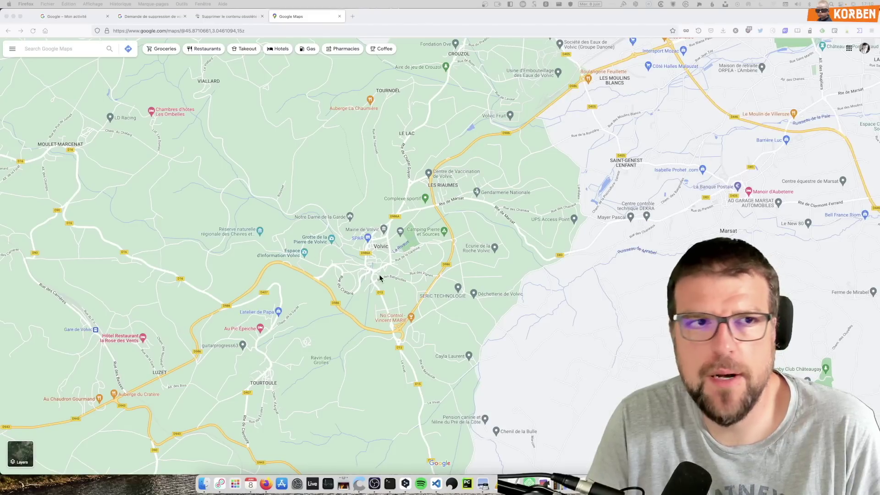
pyautogui.scroll(5, 455, 295)
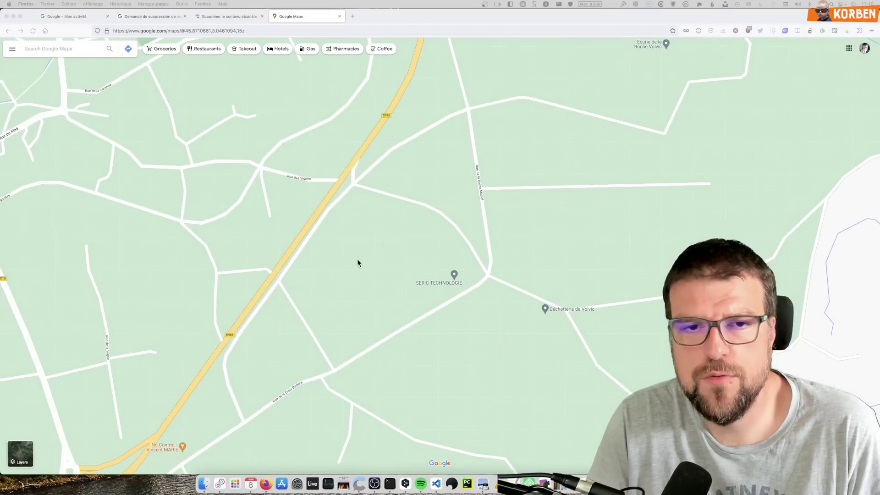
pyautogui.moveTo(296, 189); pyautogui.dragTo(403, 287)
pyautogui.moveTo(312, 203); pyautogui.dragTo(441, 298)
pyautogui.moveTo(416, 256); pyautogui.dragTo(412, 242)
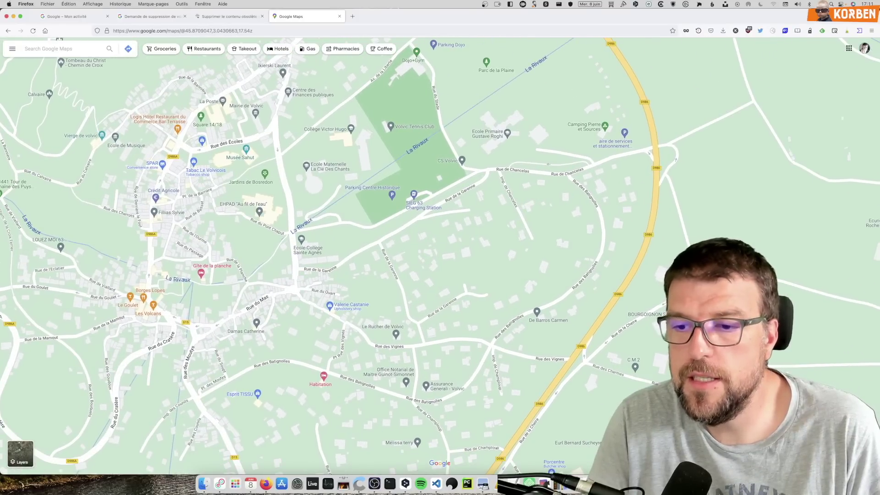
pyautogui.moveTo(878, 474); pyautogui.dragTo(366, 318)
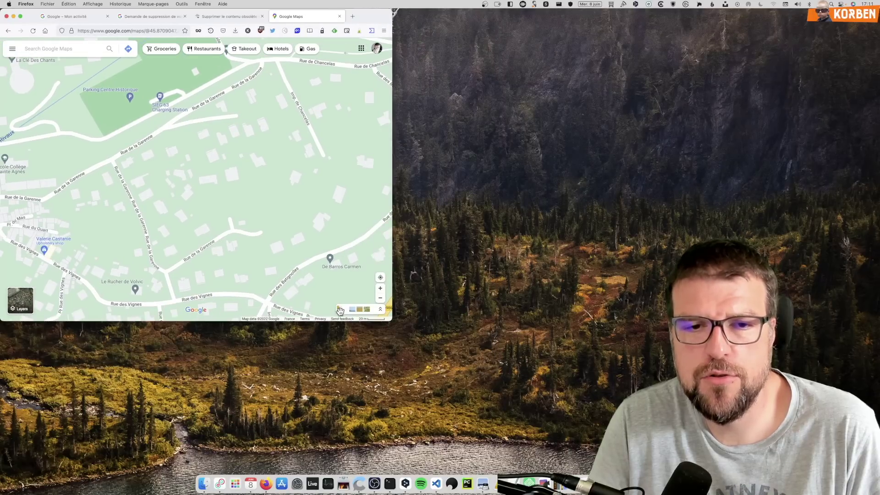
pyautogui.moveTo(340, 309); pyautogui.dragTo(153, 117)
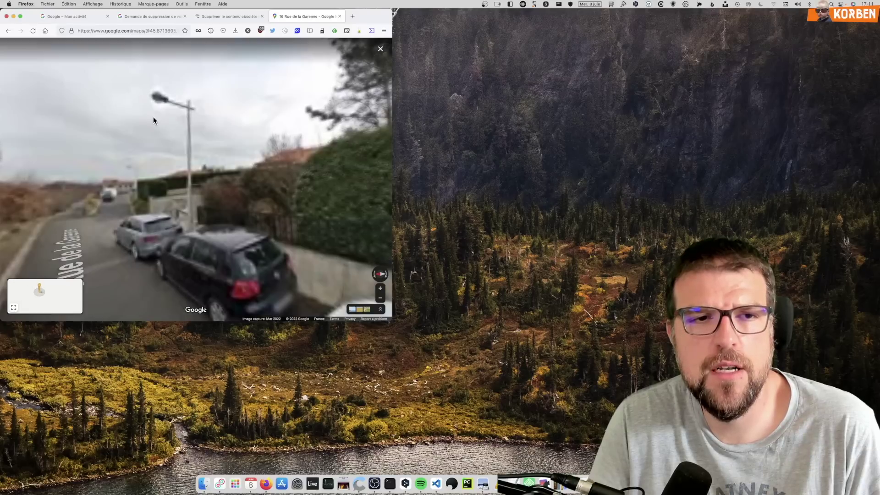
pyautogui.moveTo(392, 321); pyautogui.dragTo(845, 472)
pyautogui.moveTo(275, 293); pyautogui.dragTo(619, 247)
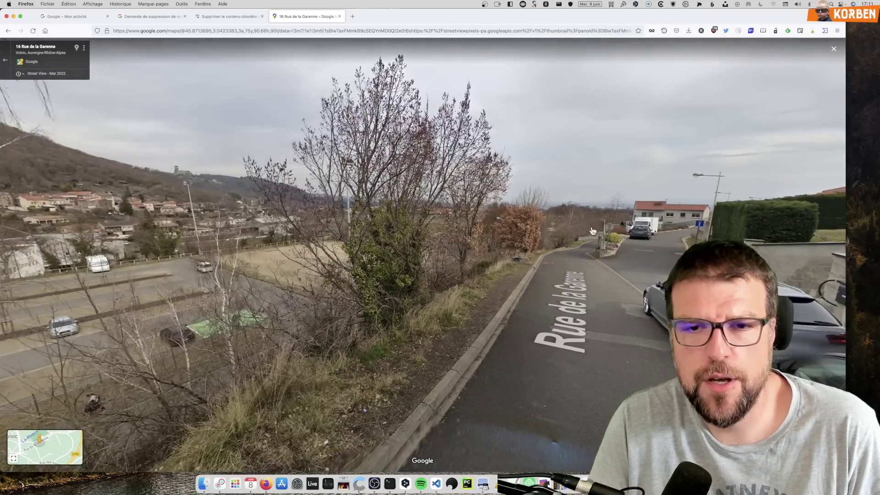
pyautogui.click(612, 235)
pyautogui.click(607, 254)
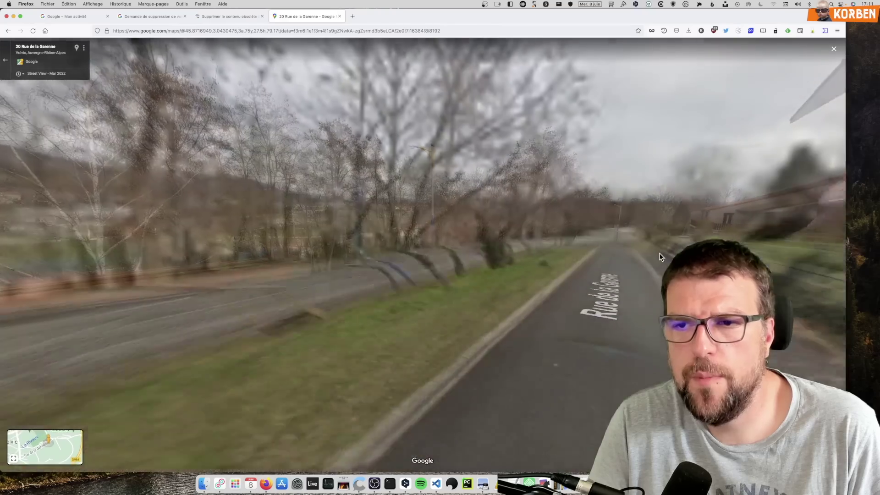
pyautogui.moveTo(371, 270); pyautogui.dragTo(137, 297)
pyautogui.moveTo(651, 229); pyautogui.dragTo(380, 279)
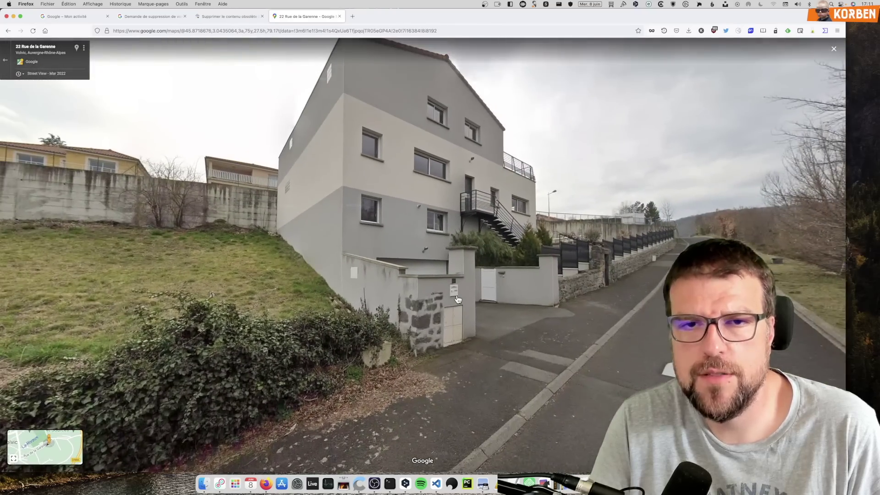
pyautogui.click(656, 361)
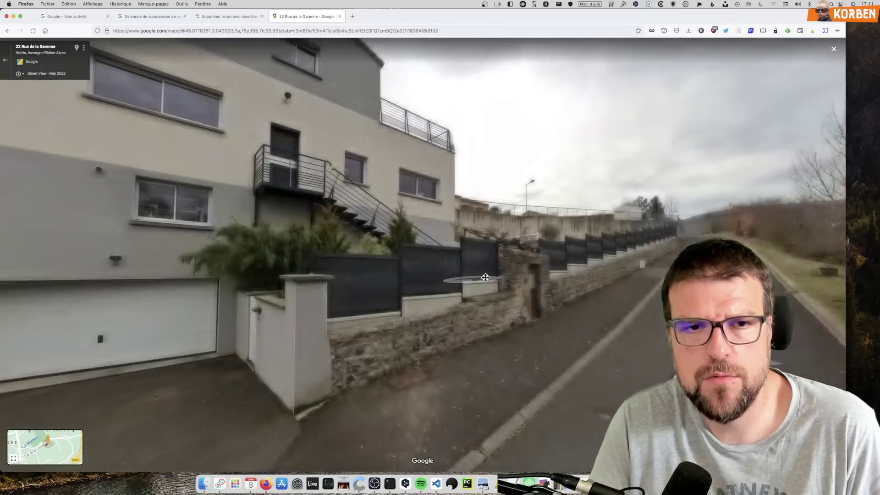
pyautogui.moveTo(471, 278); pyautogui.dragTo(686, 347)
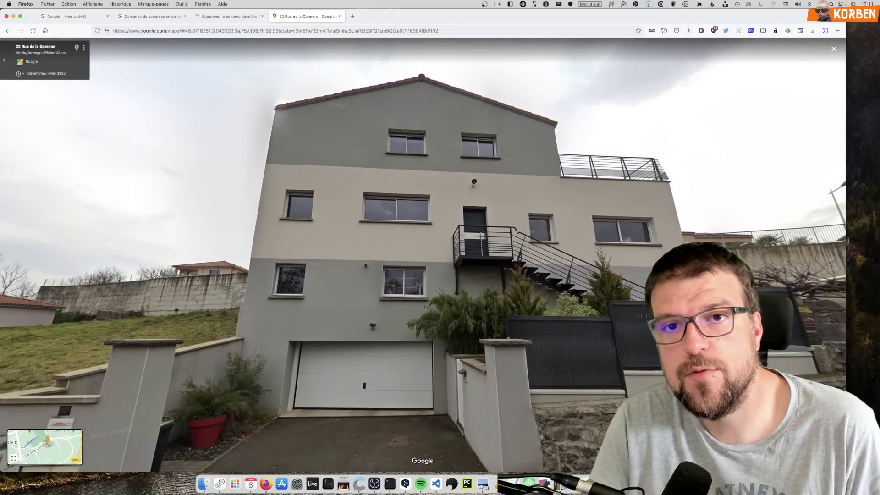
pyautogui.moveTo(419, 292); pyautogui.dragTo(374, 242)
pyautogui.scroll(5, 373, 242)
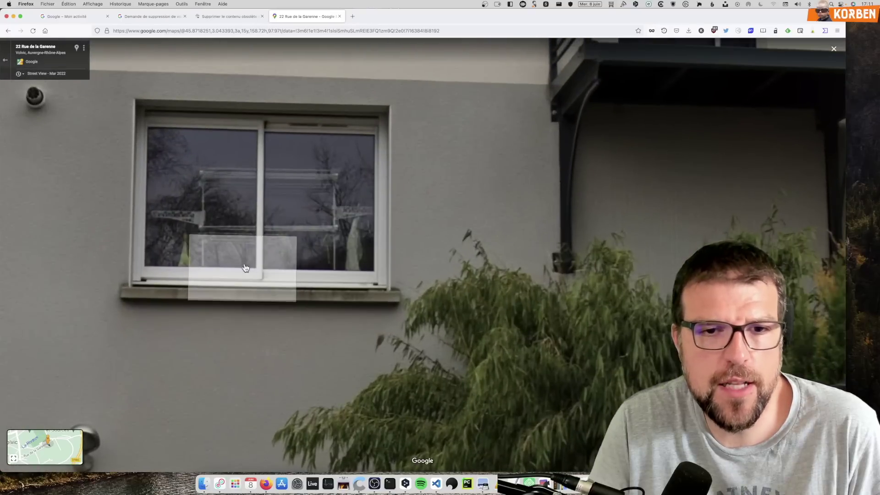
pyautogui.scroll(-5, 360, 280)
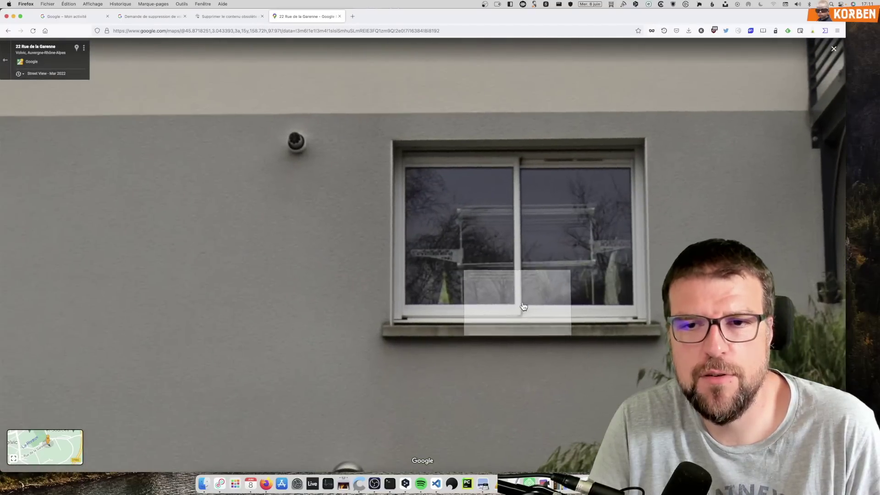
pyautogui.scroll(4, 570, 344)
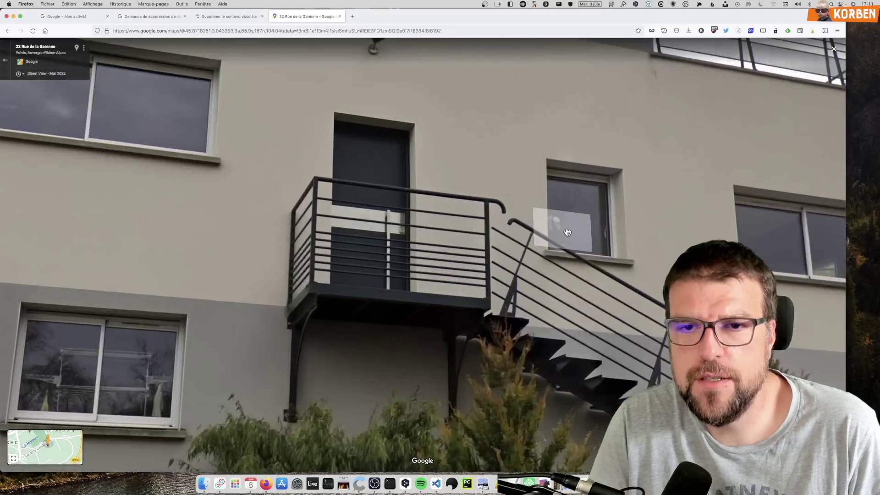
pyautogui.scroll(-4, 570, 344)
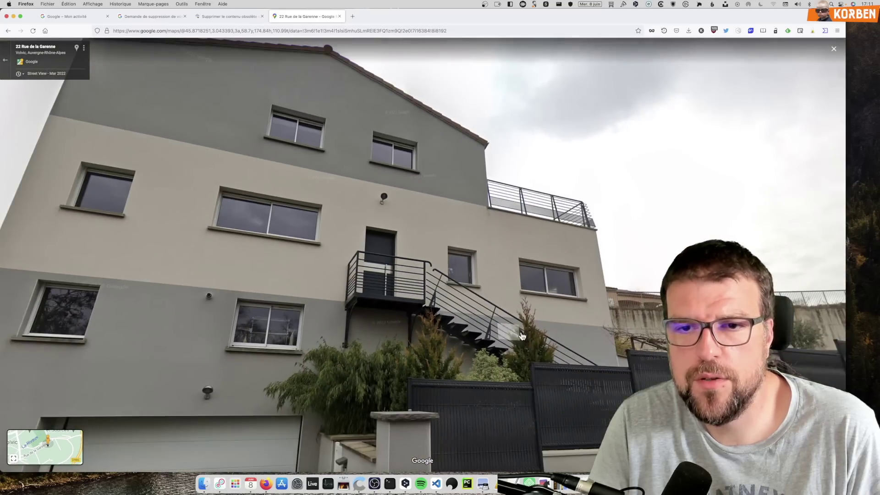
# Step: Continue forward along the road until facing the grey house's garage front
pyautogui.moveTo(512, 333); pyautogui.dragTo(365, 146)
pyautogui.click(530, 259)
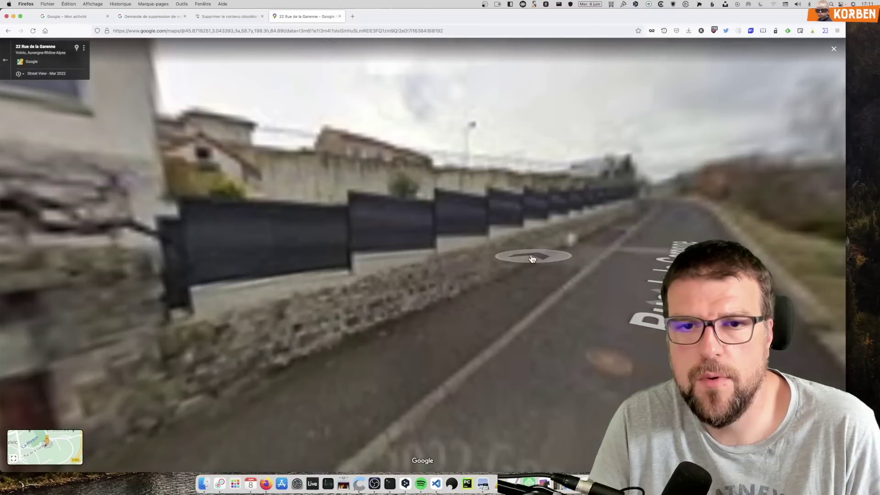
pyautogui.click(468, 281)
pyautogui.moveTo(356, 252); pyautogui.dragTo(527, 300)
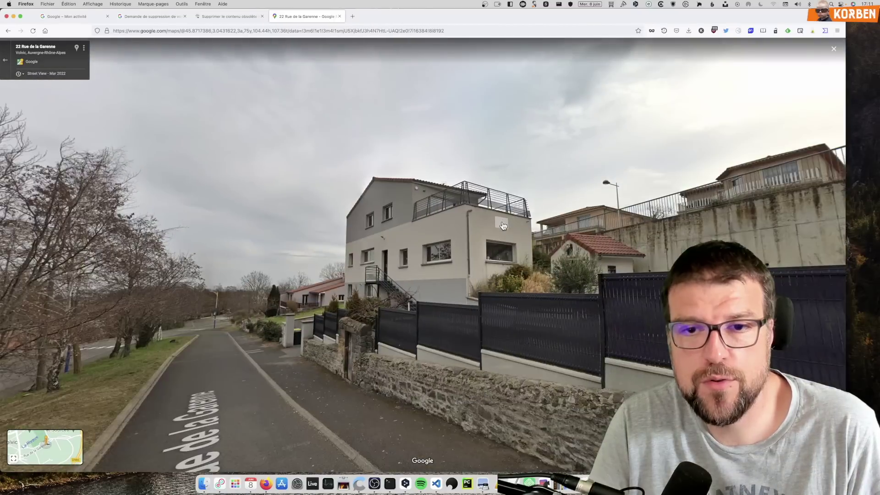
pyautogui.scroll(5, 526, 300)
pyautogui.scroll(-1, 513, 330)
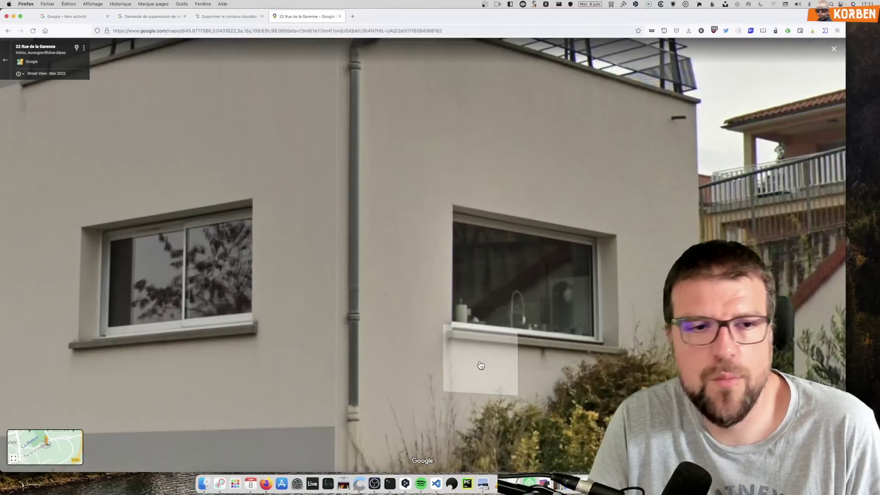
pyautogui.scroll(-3, 479, 367)
pyautogui.scroll(-3, 479, 366)
pyautogui.click(430, 413)
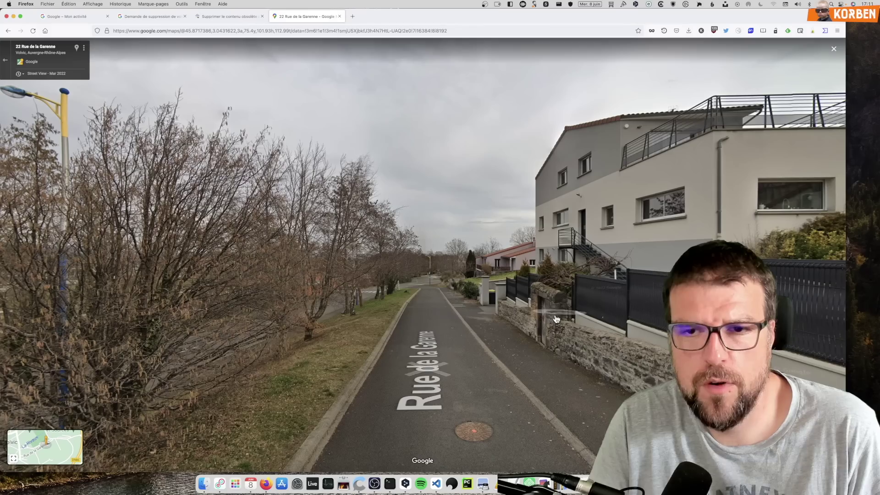
pyautogui.click(515, 338)
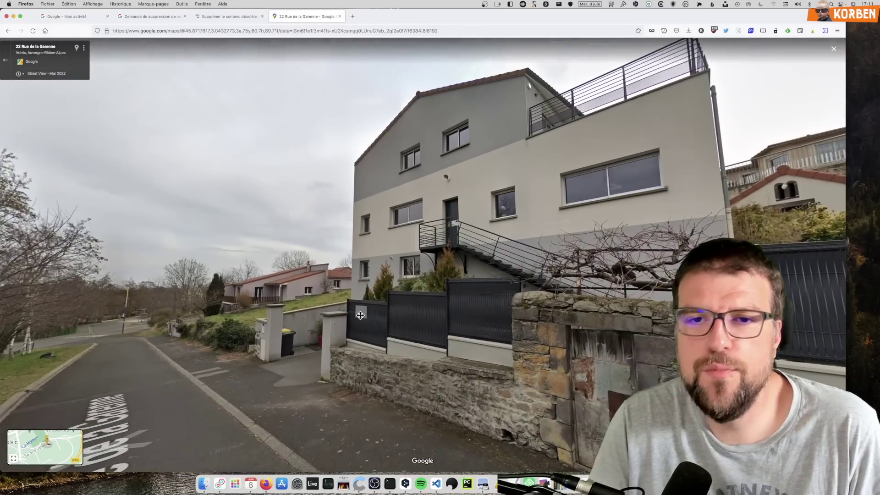
pyautogui.click(283, 436)
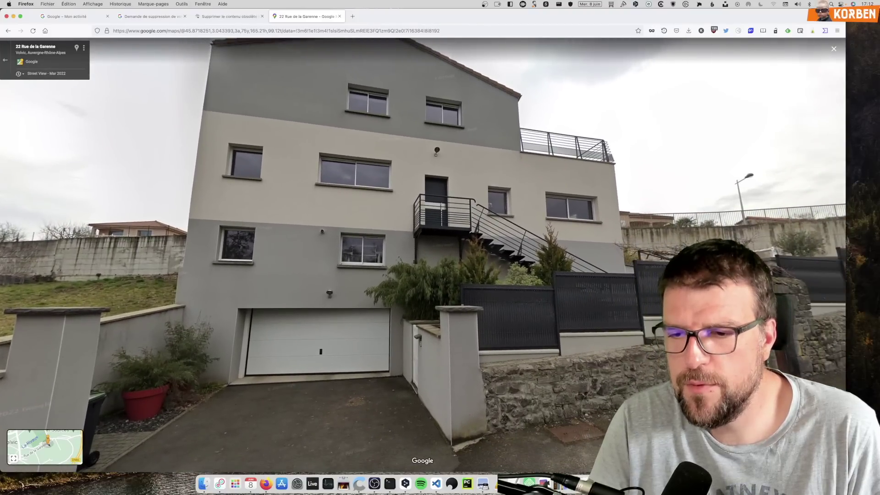
# Step: Shrink and re-enlarge the browser window, adjust page zoom, and open the image-report link
pyautogui.moveTo(846, 472); pyautogui.dragTo(374, 273)
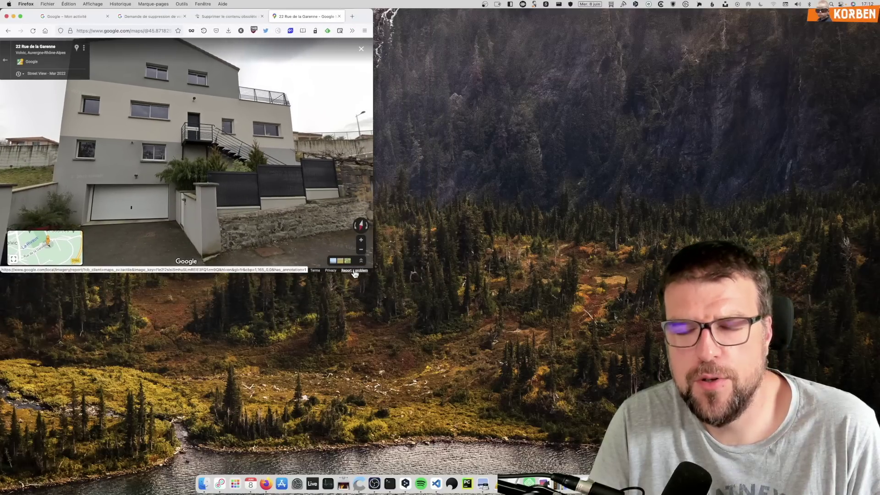
pyautogui.press('super+plus')
pyautogui.press('super+plus')
pyautogui.press('super+plus')
pyautogui.press('super+plus')
pyautogui.press('super+plus')
pyautogui.press('super+plus')
pyautogui.press('super+plus')
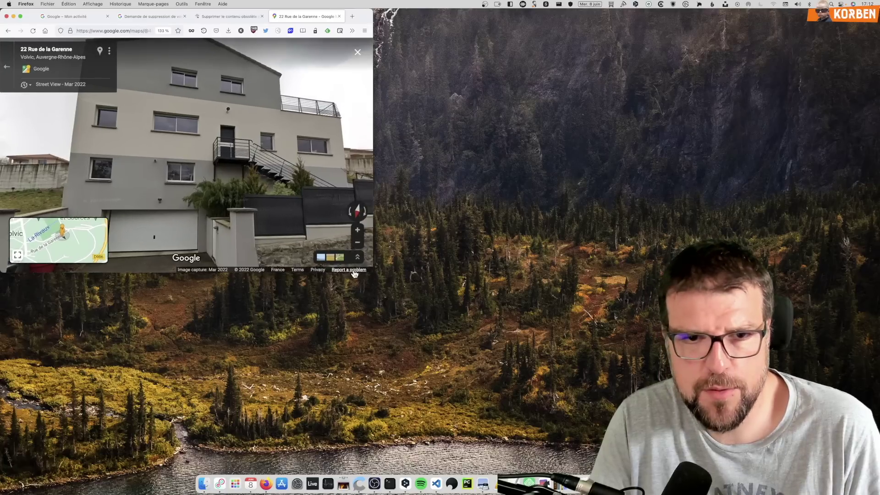
pyautogui.press('super+plus')
pyautogui.press('super+plus')
pyautogui.press('super+minus')
pyautogui.press('super+minus')
pyautogui.press('super+minus')
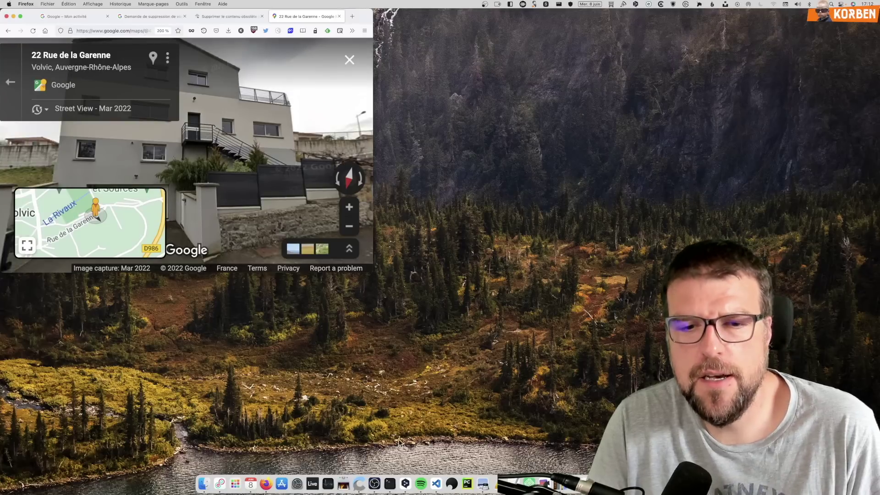
pyautogui.click(373, 482)
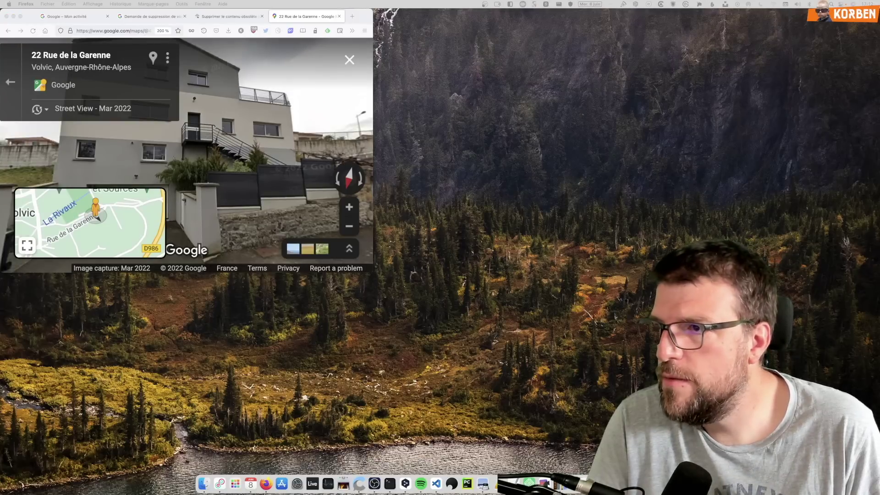
pyautogui.click(372, 270)
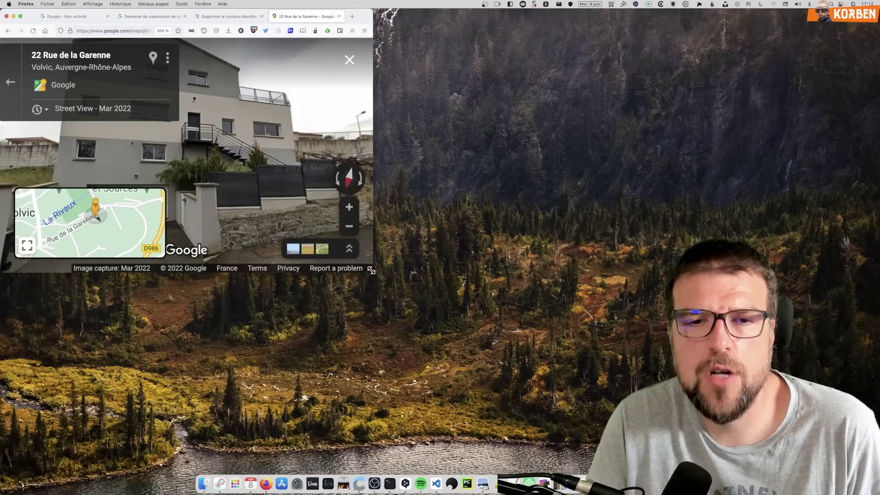
pyautogui.moveTo(372, 270); pyautogui.dragTo(719, 431)
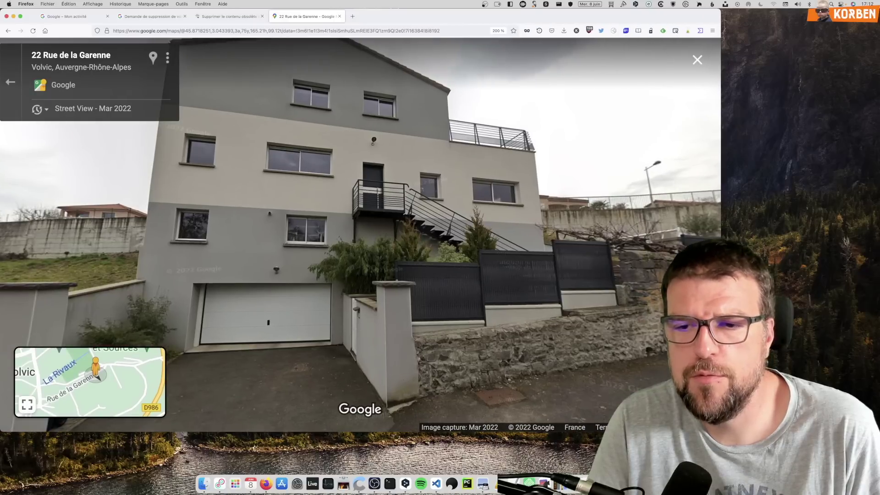
pyautogui.click(687, 427)
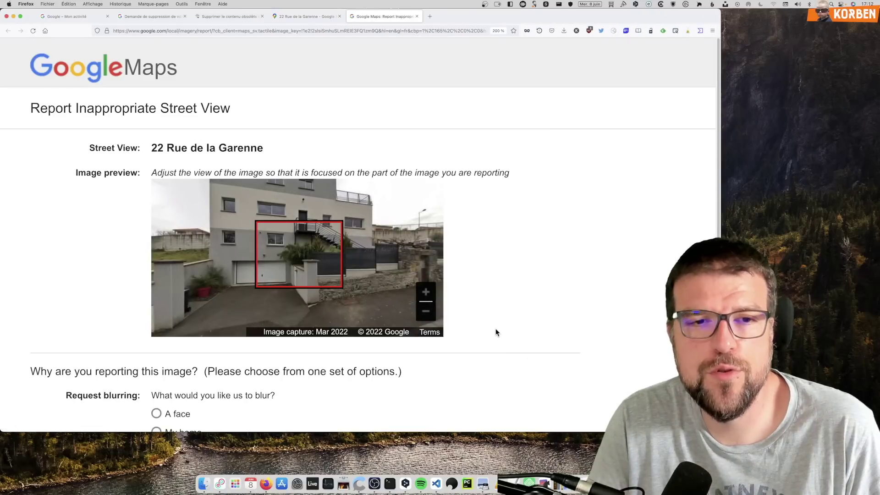
# Step: Select the reported location's address and frame the preview image on the grey house
pyautogui.moveTo(153, 151); pyautogui.dragTo(266, 158)
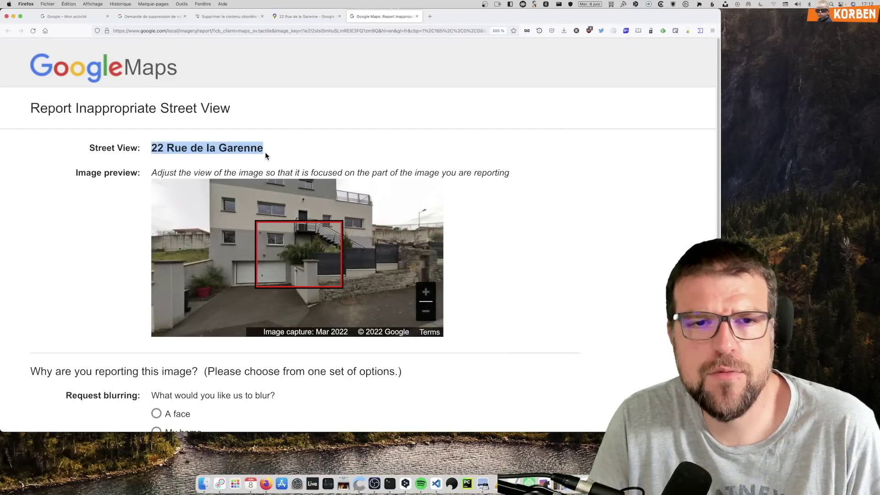
pyautogui.moveTo(275, 215); pyautogui.dragTo(317, 268)
pyautogui.scroll(5, 290, 256)
pyautogui.scroll(-8, 290, 257)
pyautogui.scroll(3, 289, 260)
pyautogui.scroll(-8, 330, 257)
pyautogui.scroll(10, 326, 258)
pyautogui.scroll(-5, 250, 264)
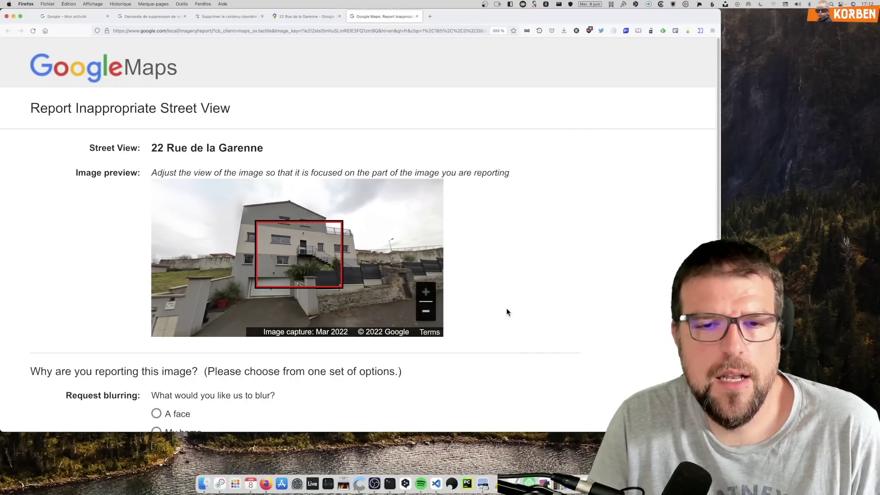
# Step: Scroll down to the 'Request blurring' options and fine-tune the house framing
pyautogui.scroll(-8, 507, 308)
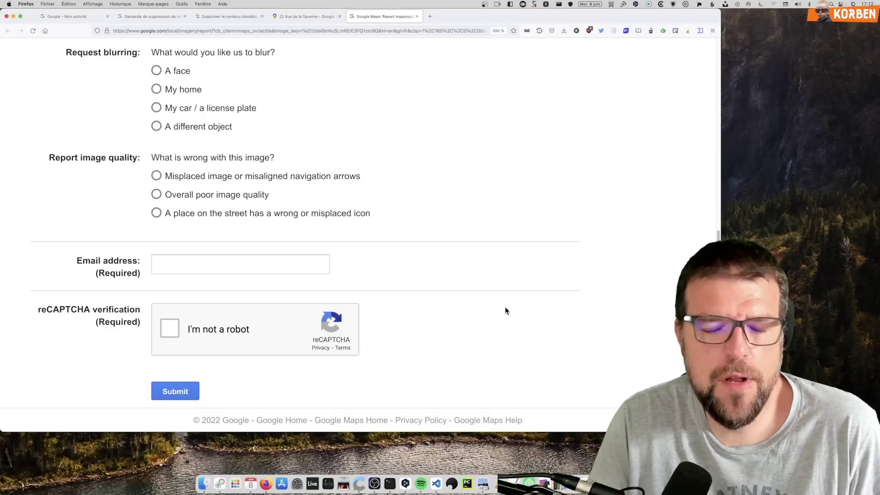
pyautogui.scroll(8, 489, 277)
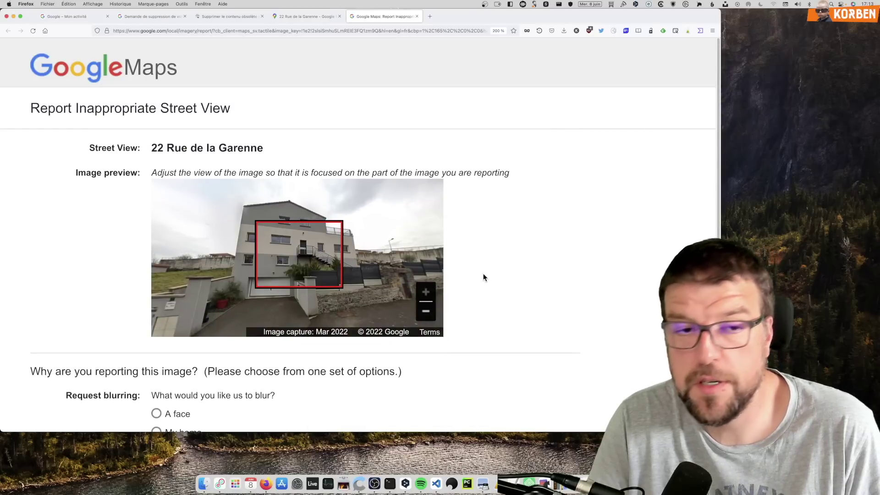
pyautogui.scroll(-3, 465, 297)
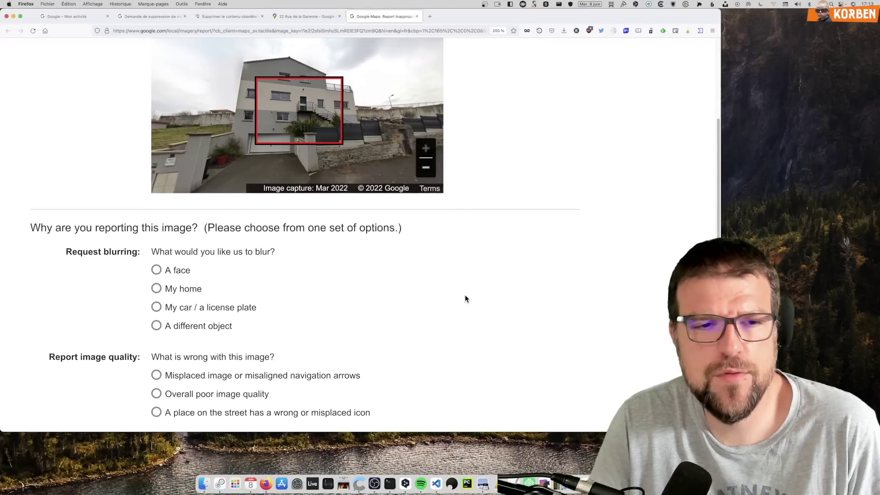
pyautogui.scroll(1, 467, 287)
pyautogui.scroll(-1, 468, 287)
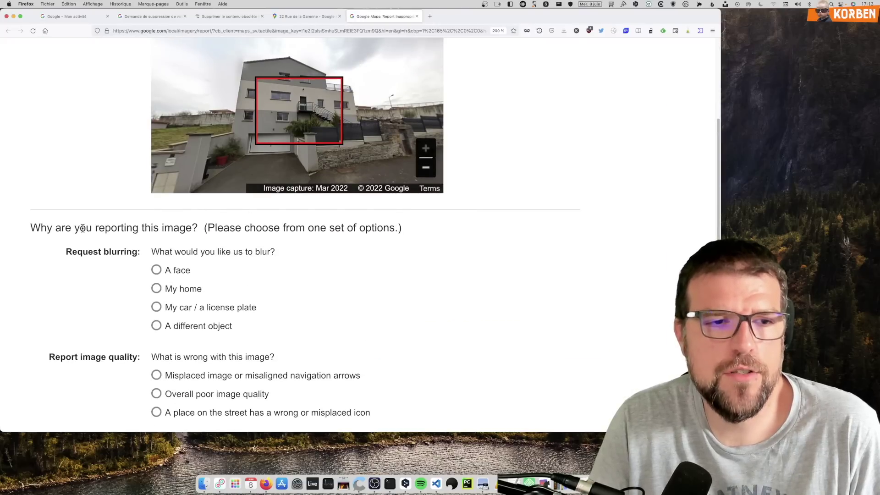
pyautogui.scroll(-1, 161, 252)
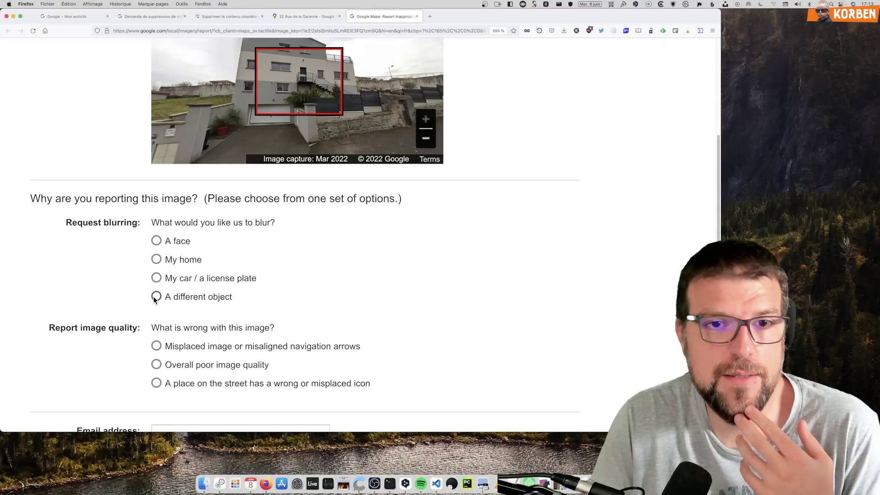
pyautogui.moveTo(229, 123); pyautogui.dragTo(231, 130)
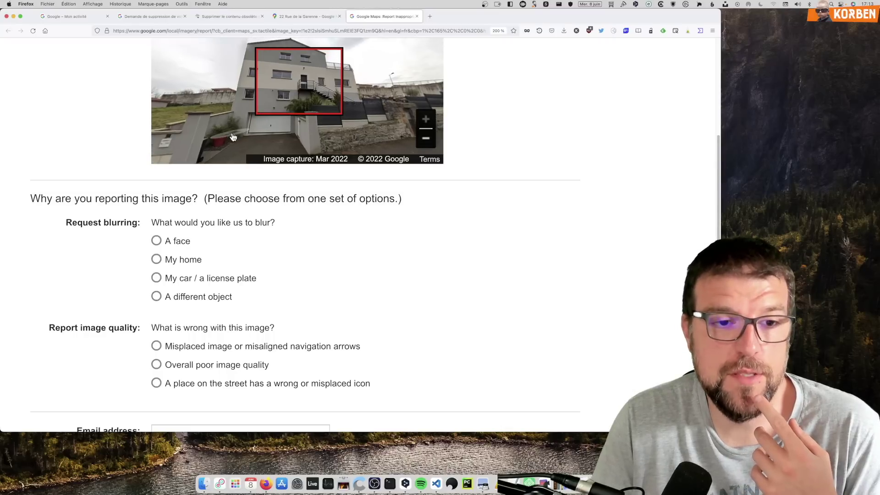
pyautogui.click(157, 259)
pyautogui.scroll(-2, 372, 253)
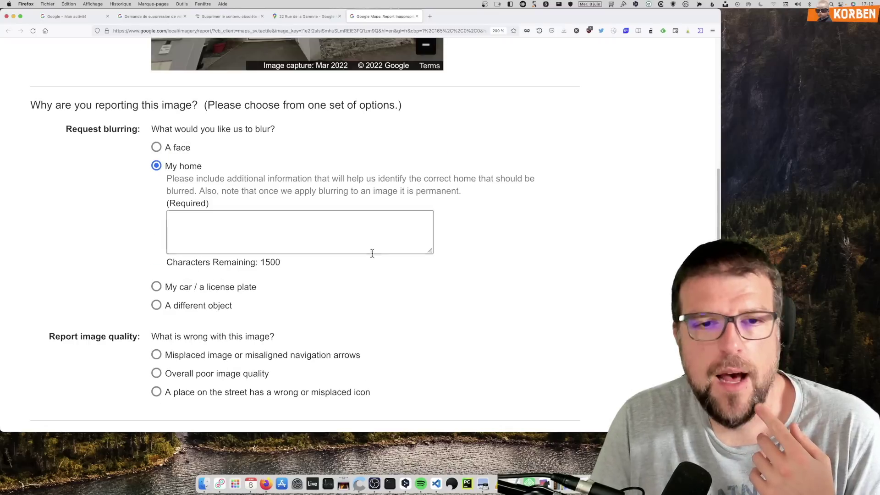
pyautogui.click(237, 234)
pyautogui.click(179, 203)
pyautogui.doubleClick(179, 203)
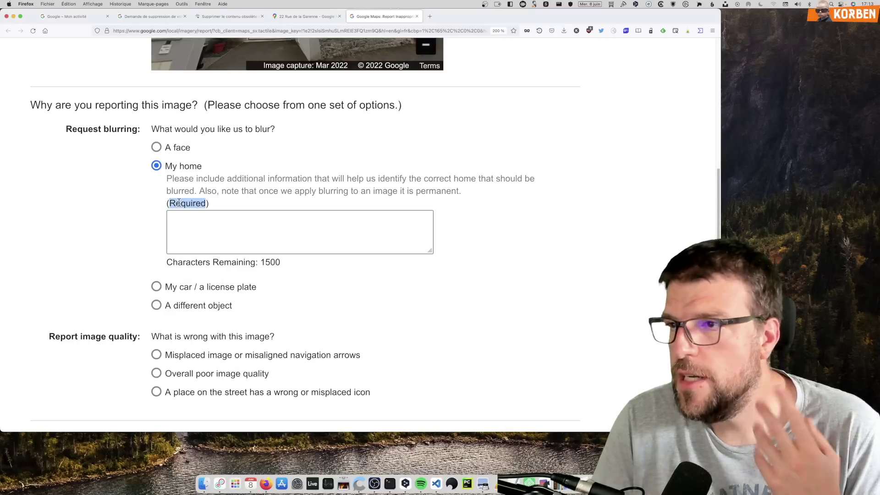
pyautogui.click(222, 190)
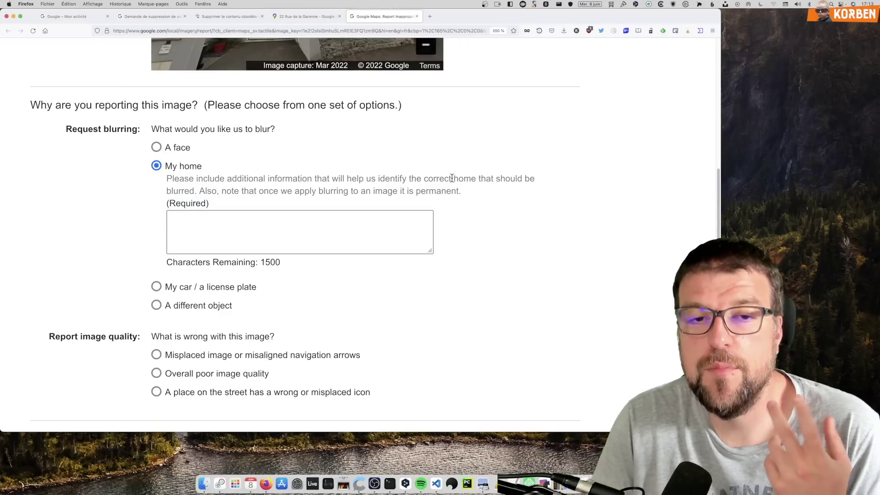
pyautogui.moveTo(426, 192); pyautogui.dragTo(348, 200)
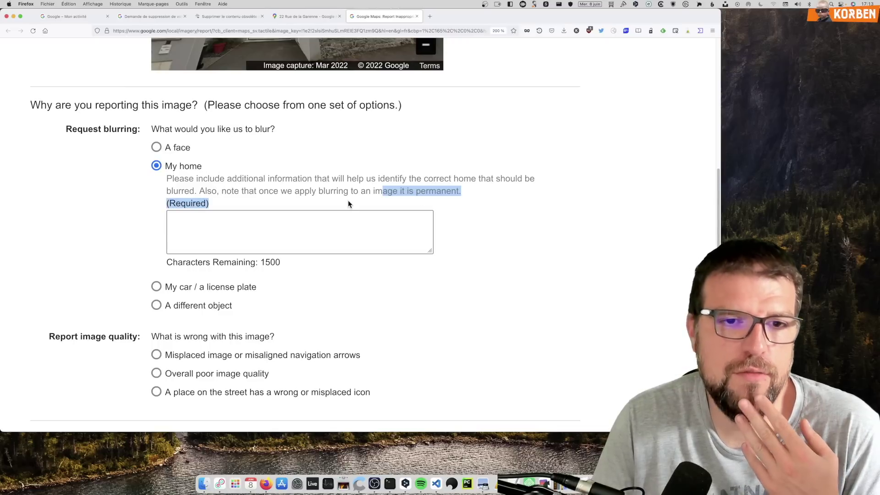
pyautogui.scroll(3, 519, 224)
pyautogui.click(318, 342)
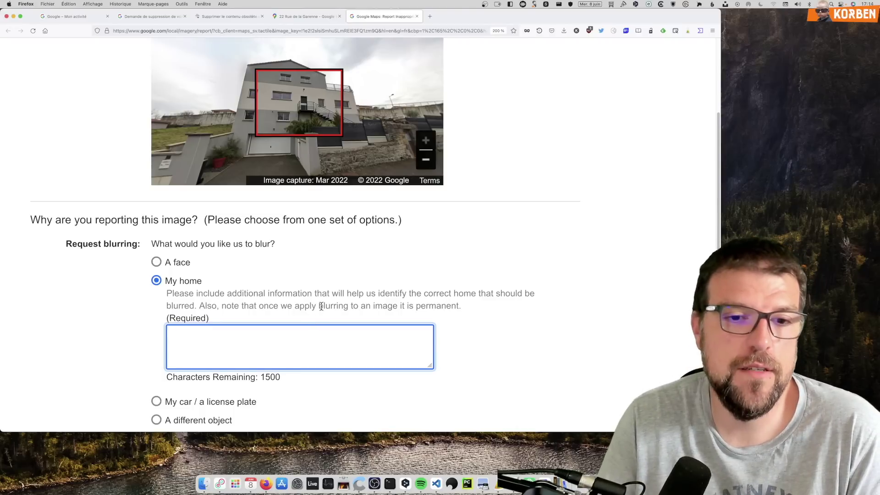
pyautogui.scroll(5, 321, 306)
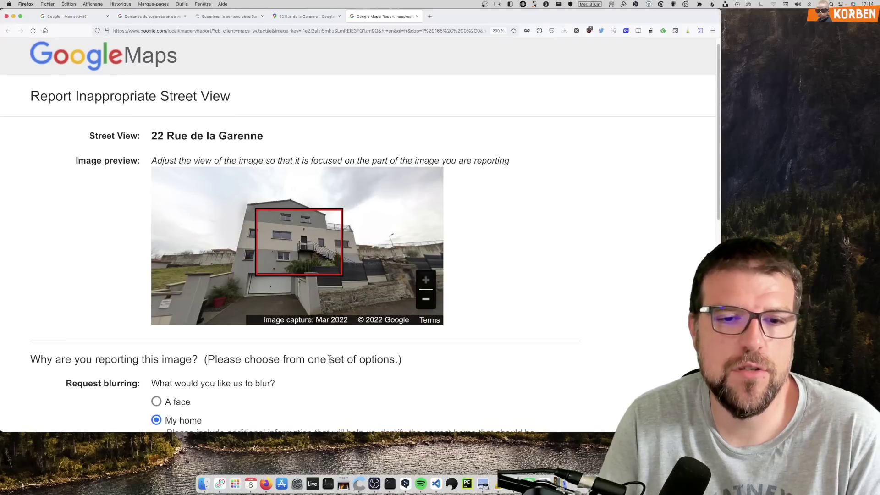
pyautogui.scroll(-3, 328, 359)
pyautogui.scroll(4, 328, 360)
pyautogui.scroll(-3, 328, 364)
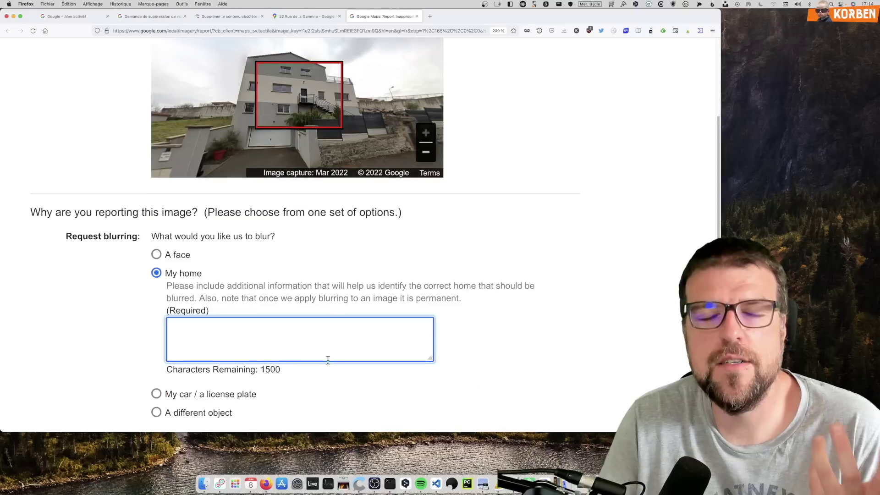
pyautogui.scroll(-2, 326, 359)
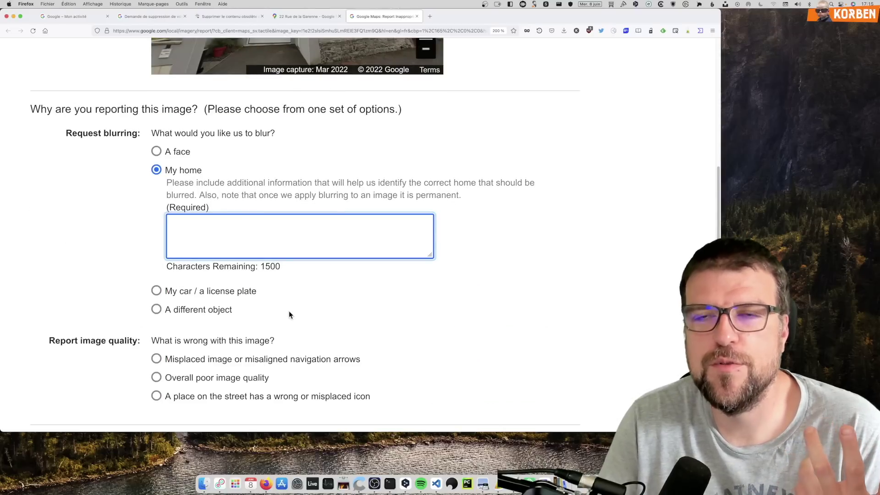
pyautogui.scroll(4, 264, 298)
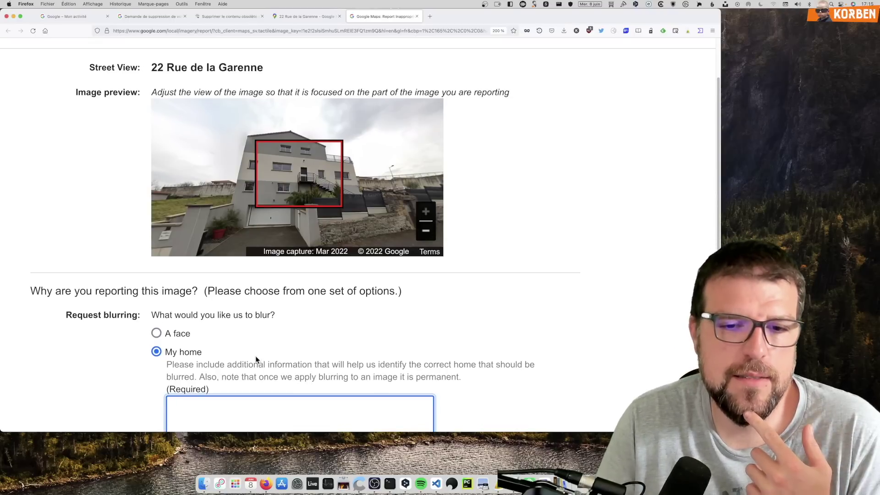
pyautogui.scroll(-1, 255, 356)
pyautogui.scroll(-2, 255, 355)
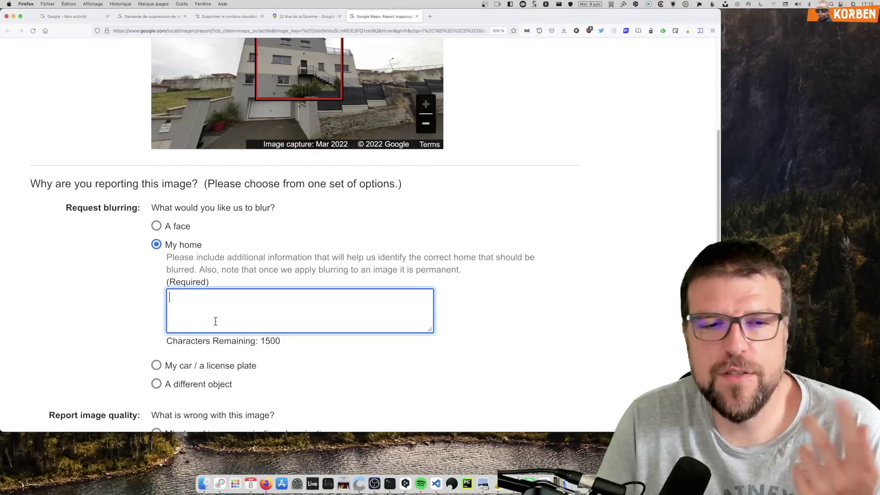
pyautogui.scroll(-2, 214, 321)
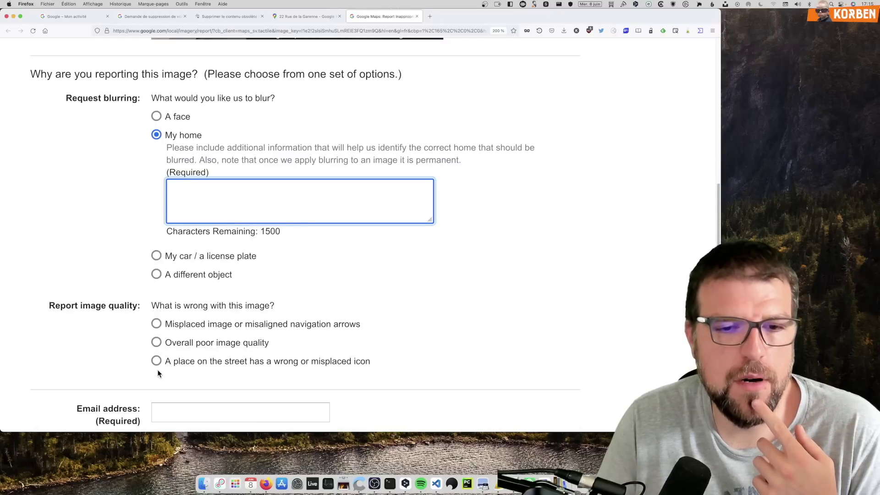
pyautogui.scroll(-1, 157, 356)
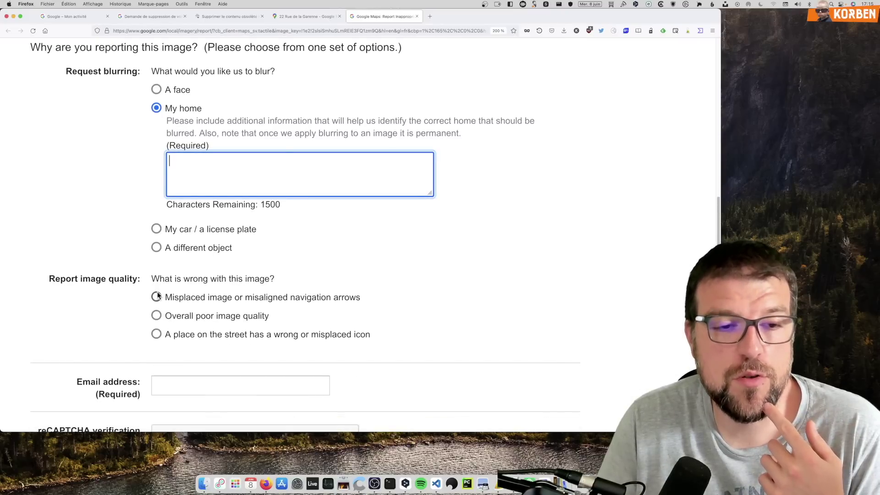
pyautogui.scroll(-2, 157, 316)
pyautogui.press('Tab')
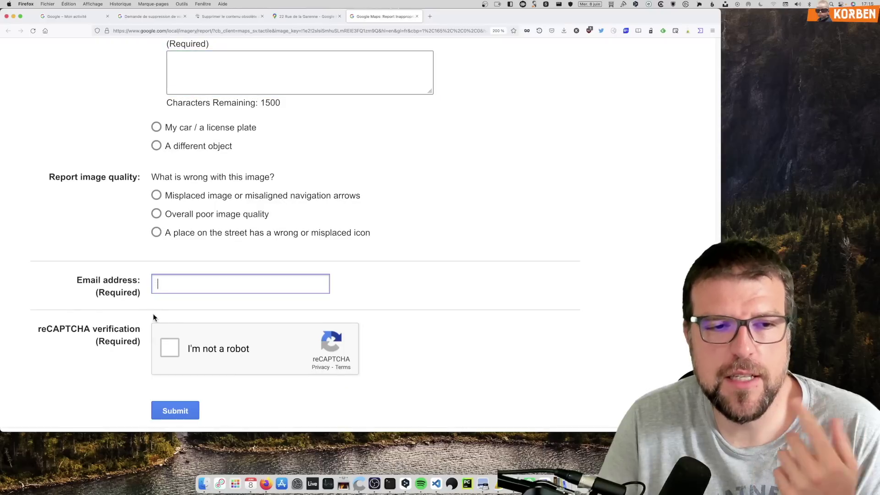
pyautogui.scroll(-1, 156, 348)
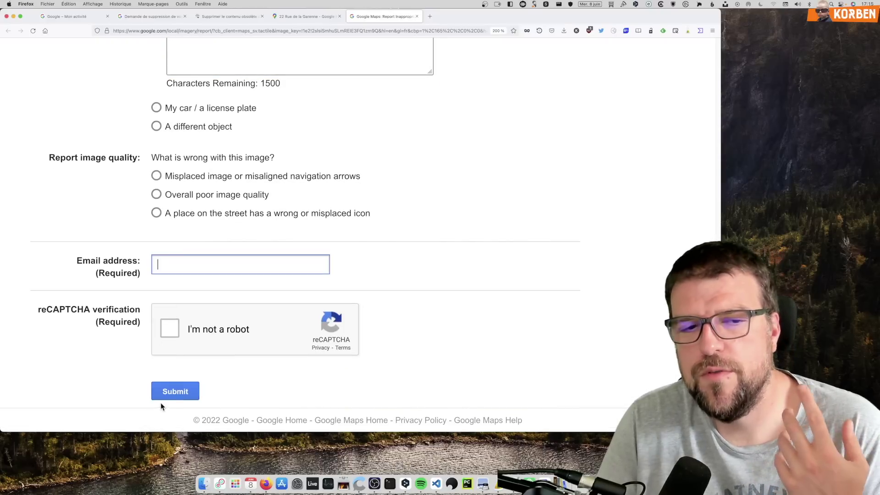
pyautogui.scroll(8, 178, 357)
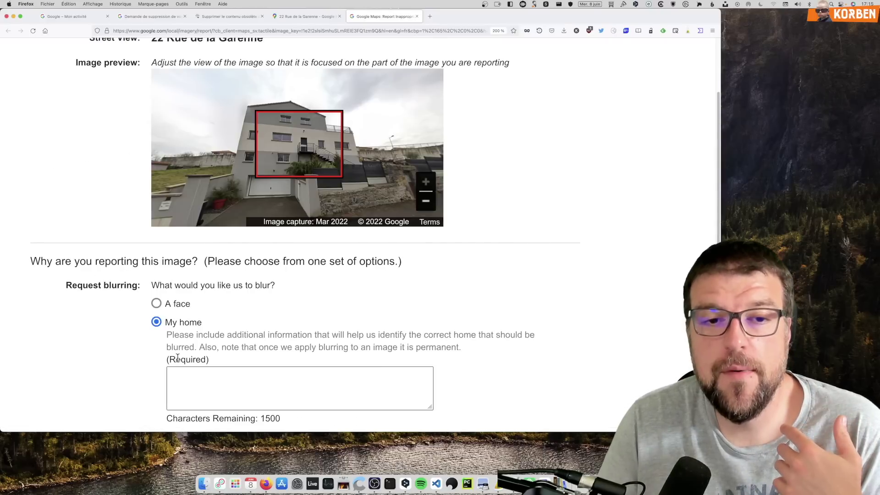
pyautogui.scroll(3, 246, 281)
pyautogui.scroll(2, 238, 261)
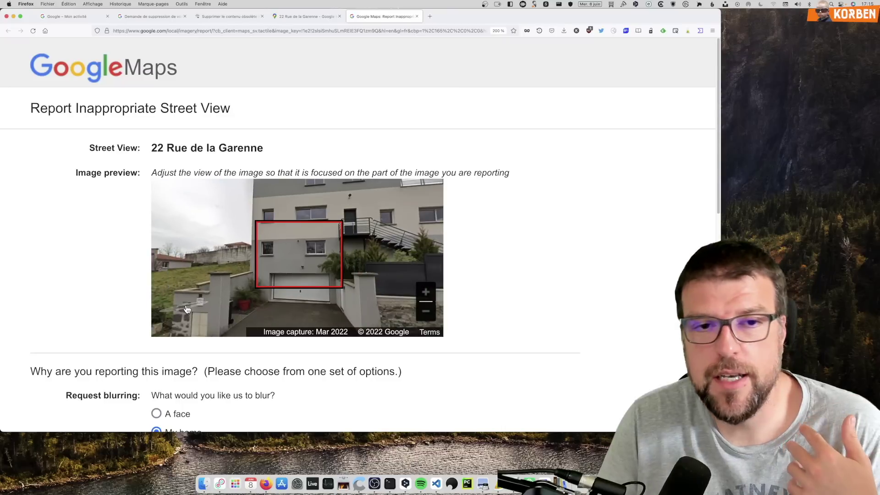
# Step: Rotate the Street View preview toward the house and step closer to its front
pyautogui.scroll(-4, 238, 261)
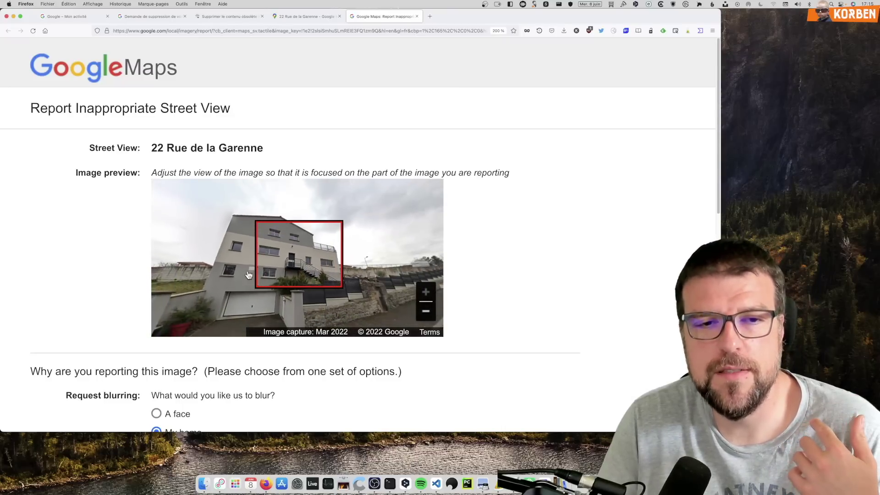
pyautogui.moveTo(250, 278); pyautogui.dragTo(266, 268)
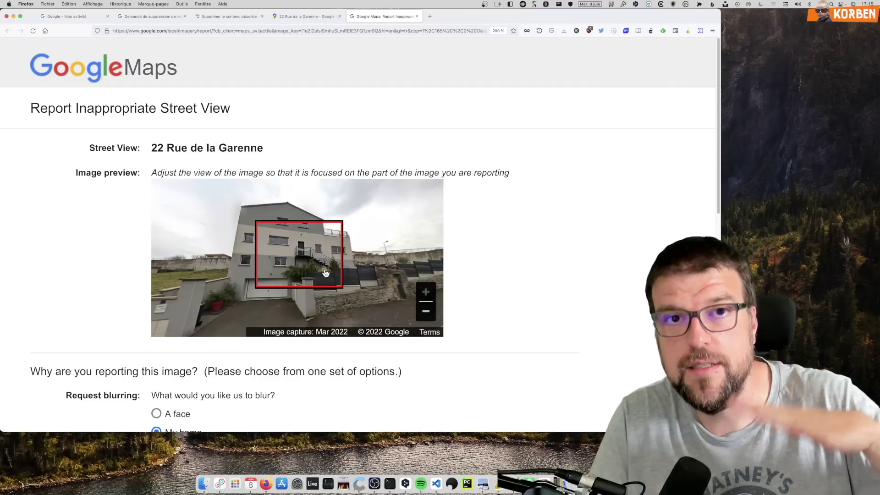
pyautogui.click(309, 316)
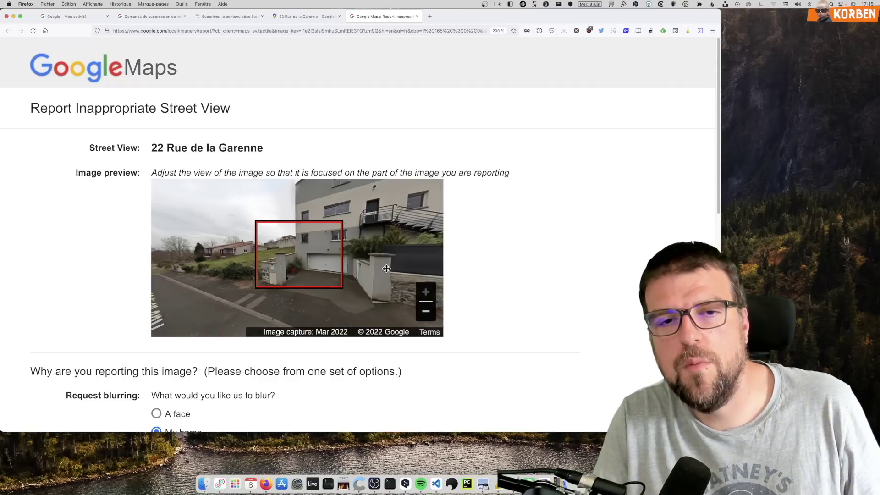
pyautogui.moveTo(256, 288); pyautogui.dragTo(304, 297)
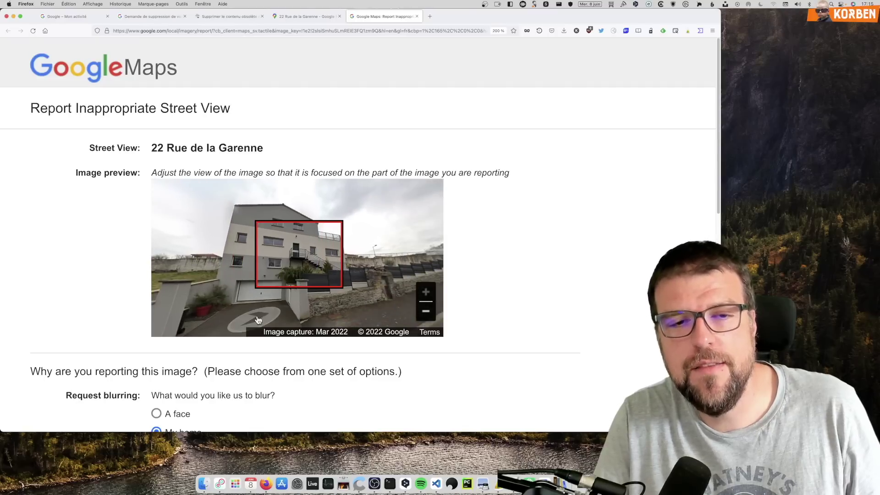
pyautogui.click(297, 312)
pyautogui.click(298, 312)
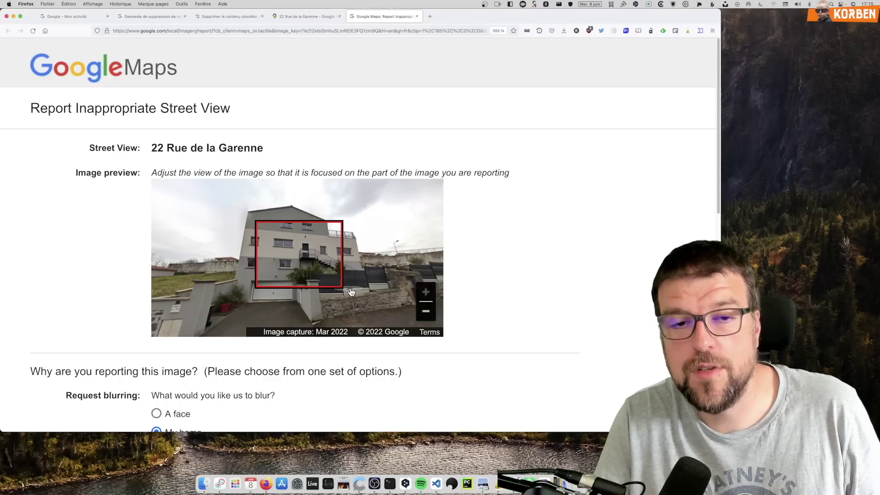
# Step: Move along the road to the June 2012 viewpoint with the white house wall inside the red frame
pyautogui.click(341, 291)
pyautogui.click(409, 241)
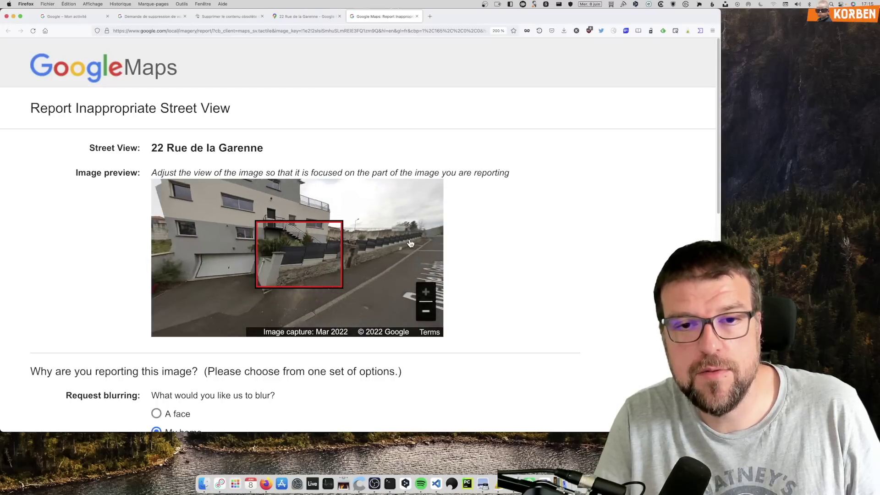
pyautogui.click(409, 242)
pyautogui.click(360, 278)
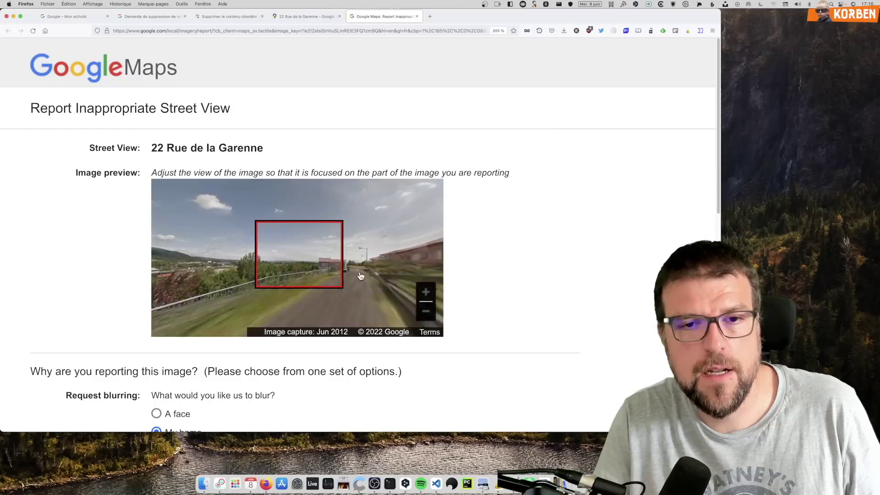
pyautogui.click(353, 292)
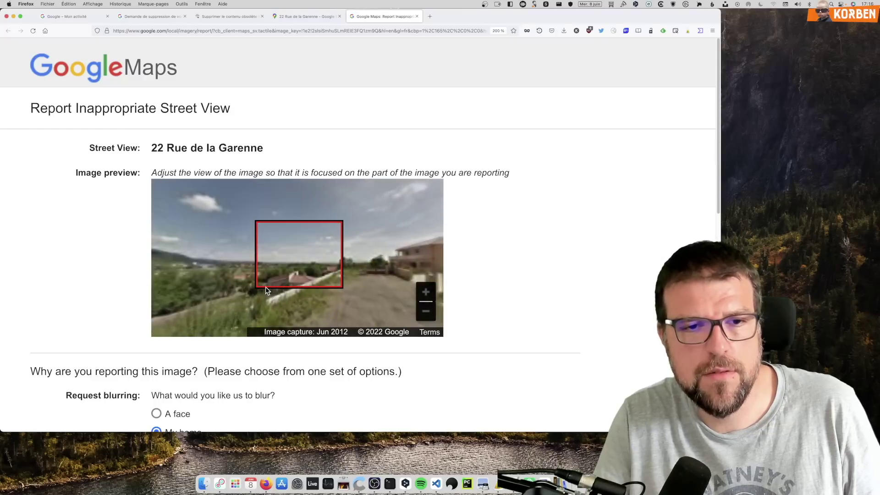
pyautogui.click(368, 284)
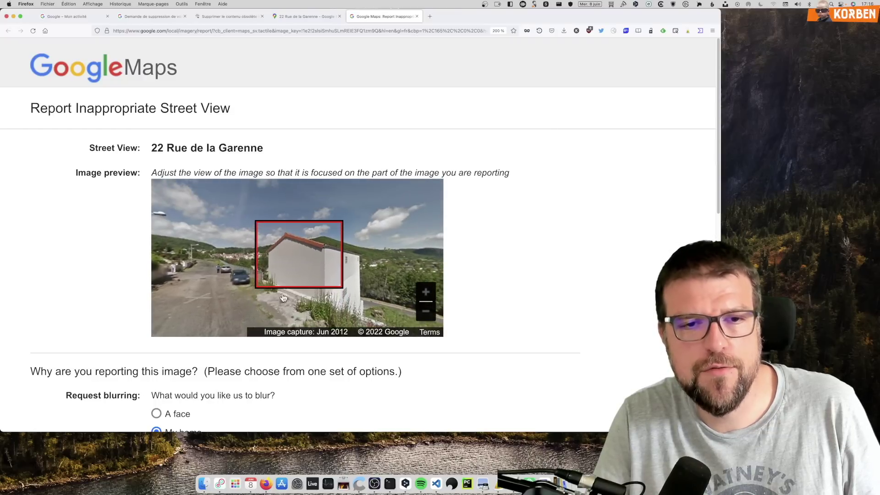
pyautogui.click(240, 292)
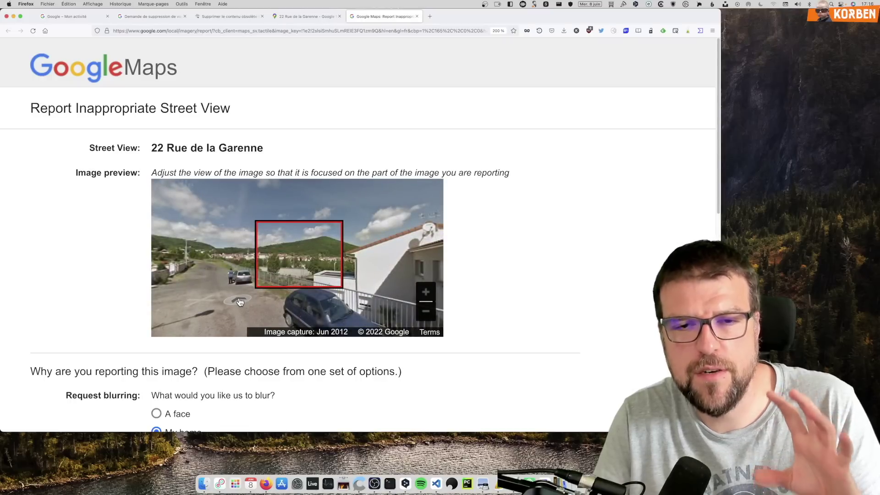
pyautogui.click(242, 298)
pyautogui.click(322, 278)
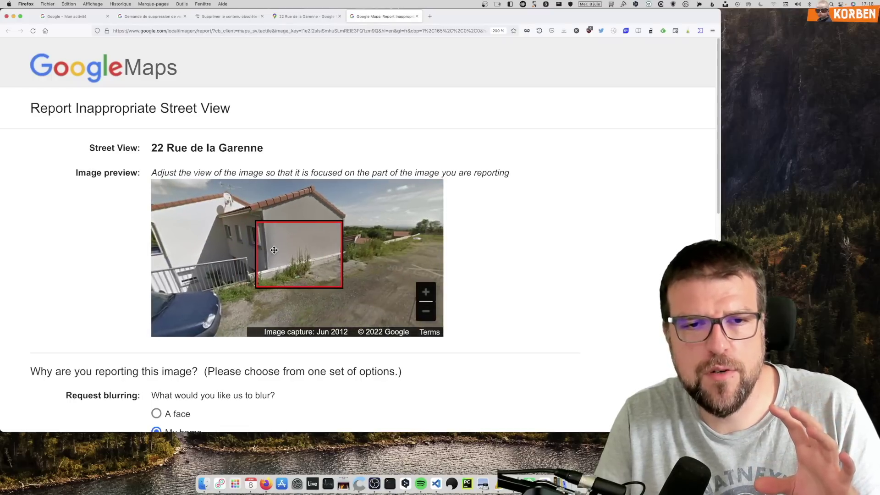